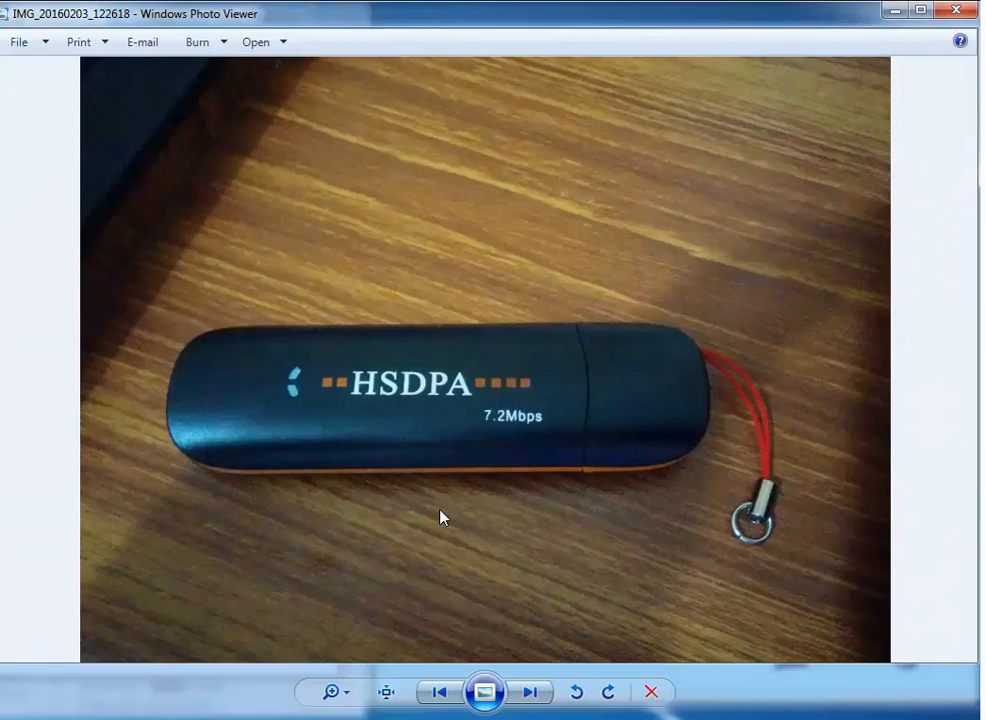
Look through the photos of the HSDPA USB modem, from the closed device to the inserted SIM card.
{"action": "key", "text": "Right"}
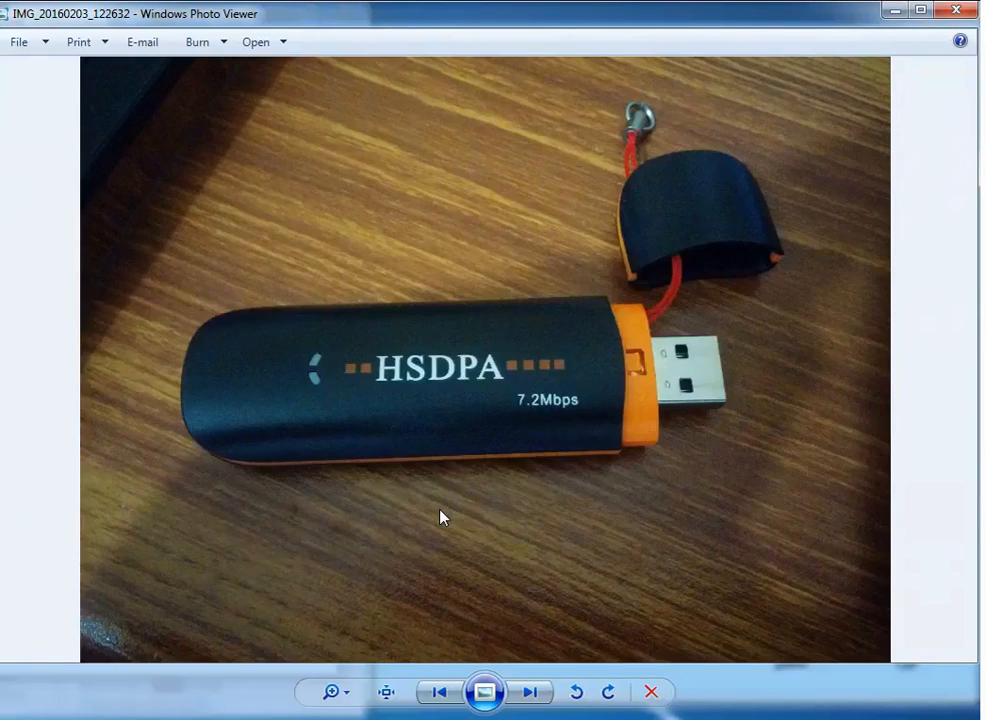
{"action": "key", "text": "Right"}
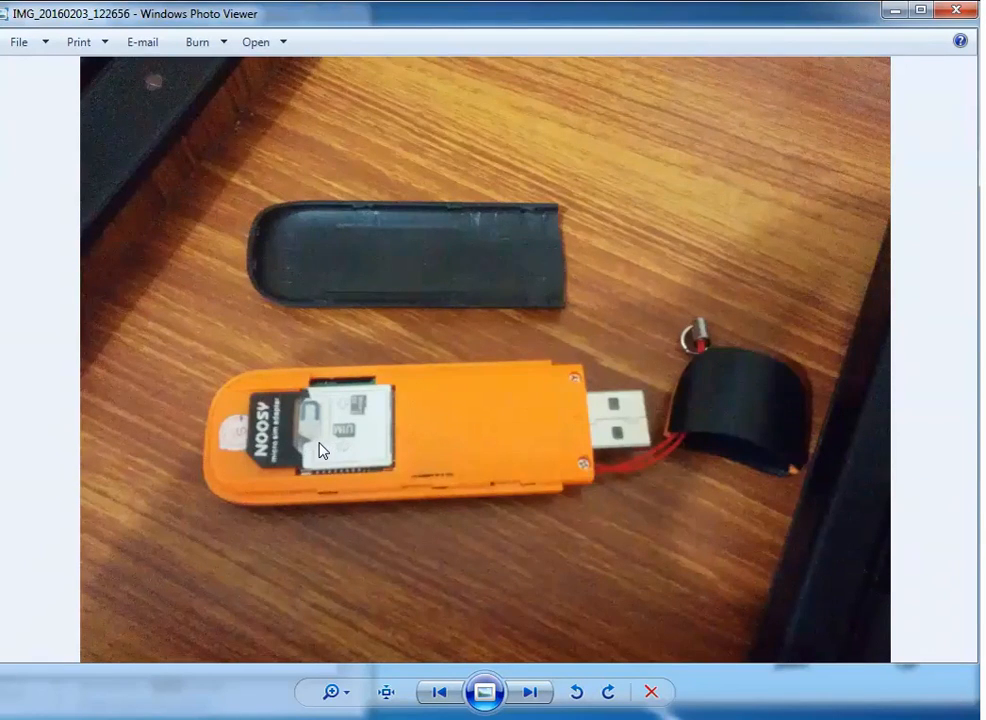
{"action": "key", "text": "Right"}
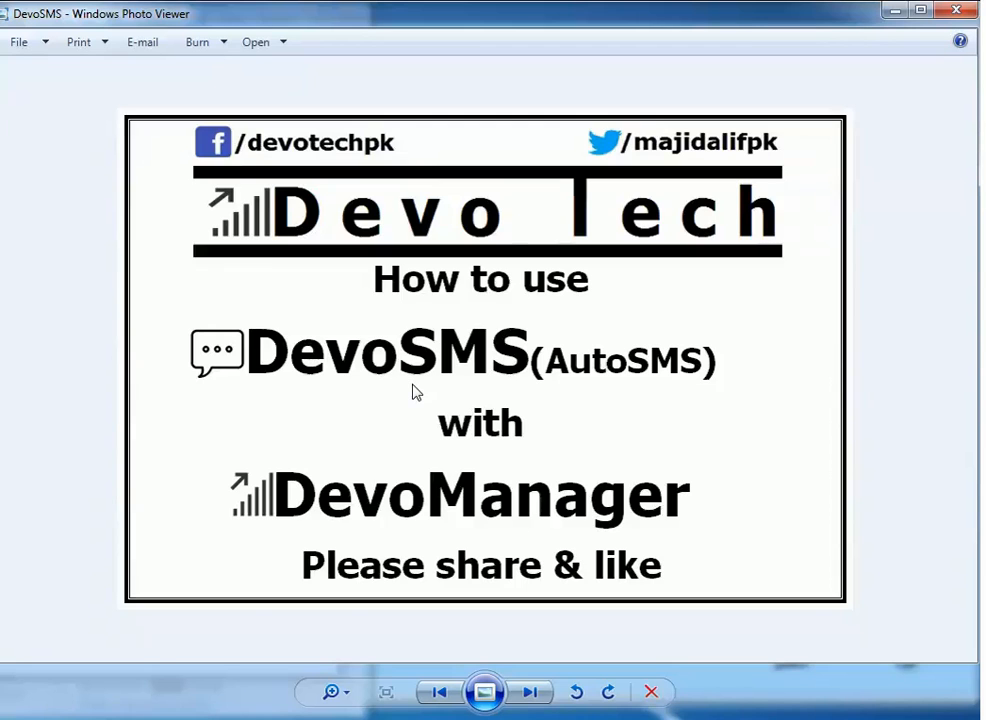
{"action": "key", "text": "Right"}
{"action": "key", "text": "Right"}
{"action": "key", "text": "Right"}
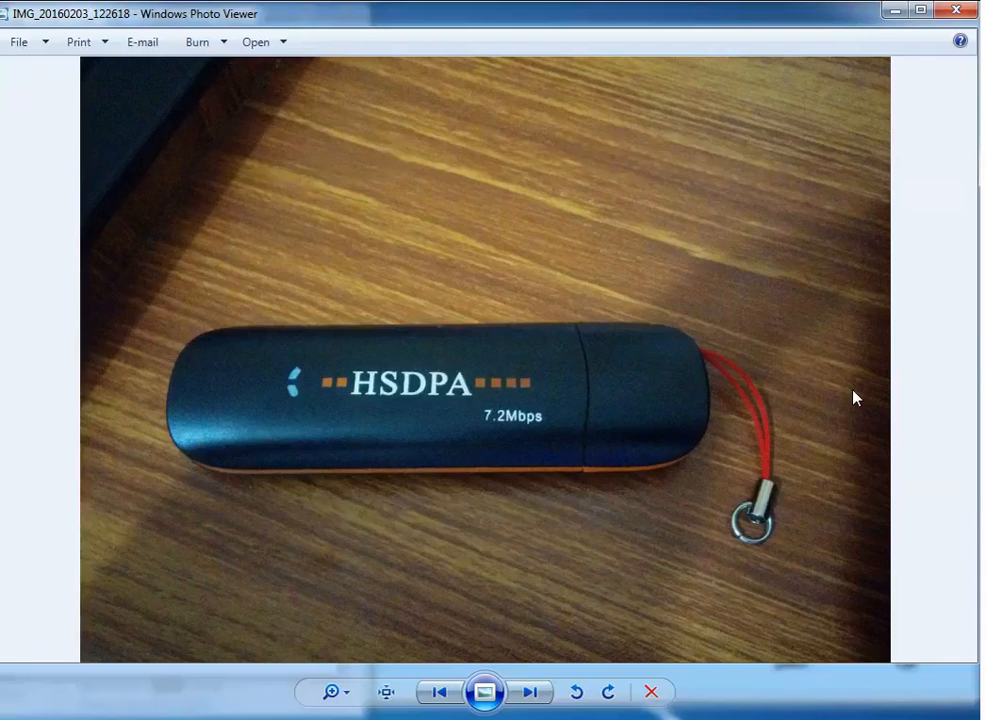
{"action": "key", "text": "Left"}
{"action": "key", "text": "Left"}
{"action": "key", "text": "Left"}
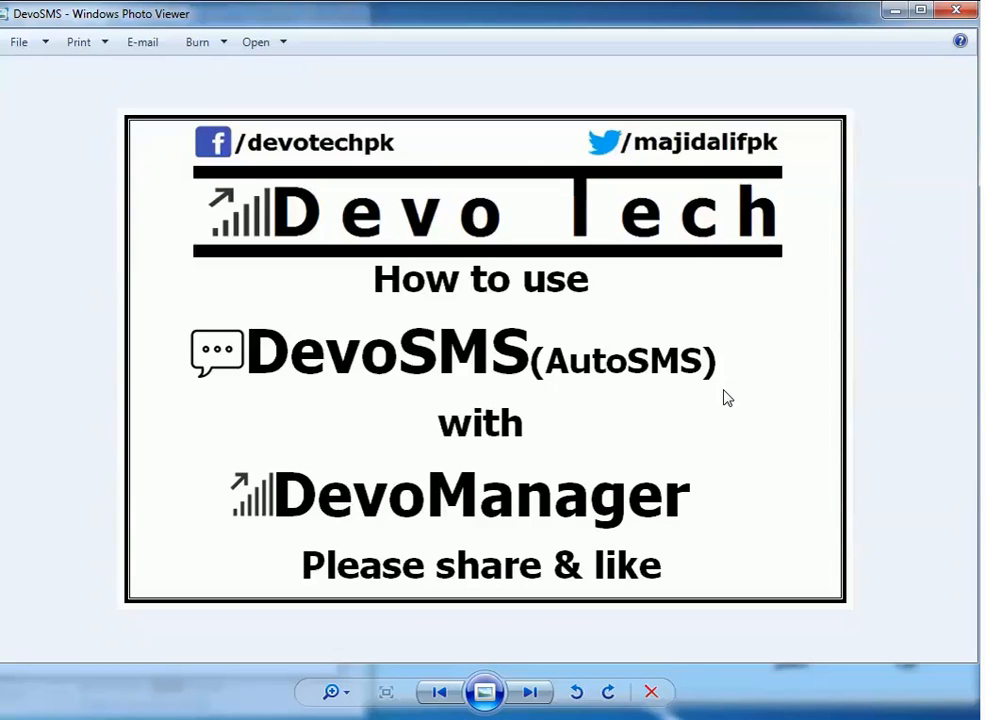
{"action": "key", "text": "Right"}
{"action": "key", "text": "Right"}
{"action": "key", "text": "Left"}
{"action": "key", "text": "Left"}
{"action": "key", "text": "Right"}
{"action": "key", "text": "Right"}
{"action": "key", "text": "Left"}
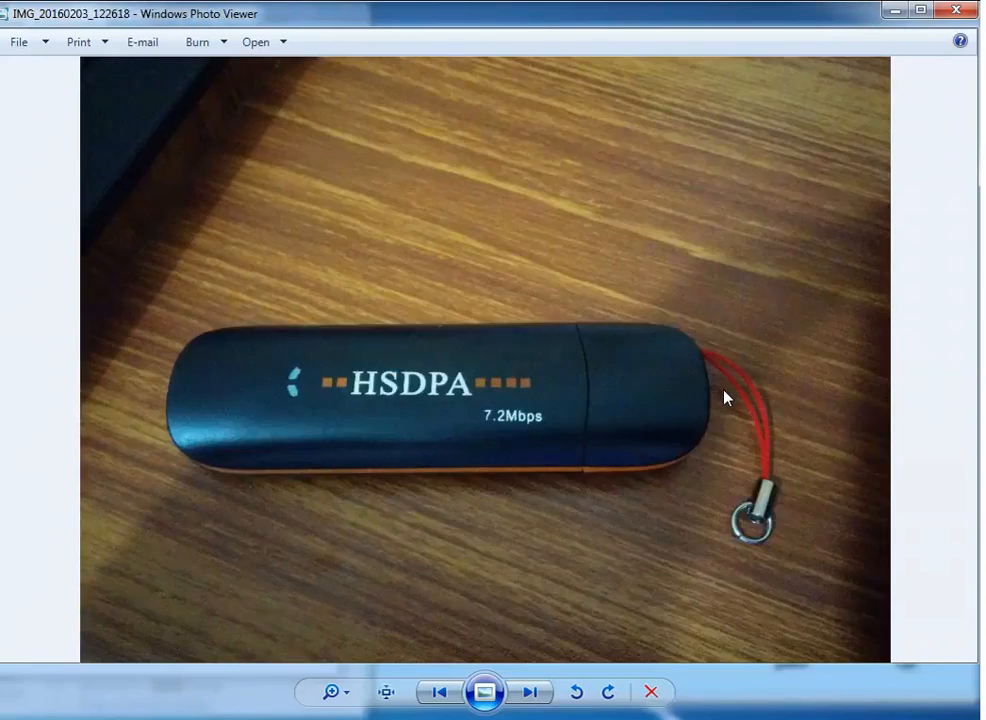
{"action": "key", "text": "Left"}
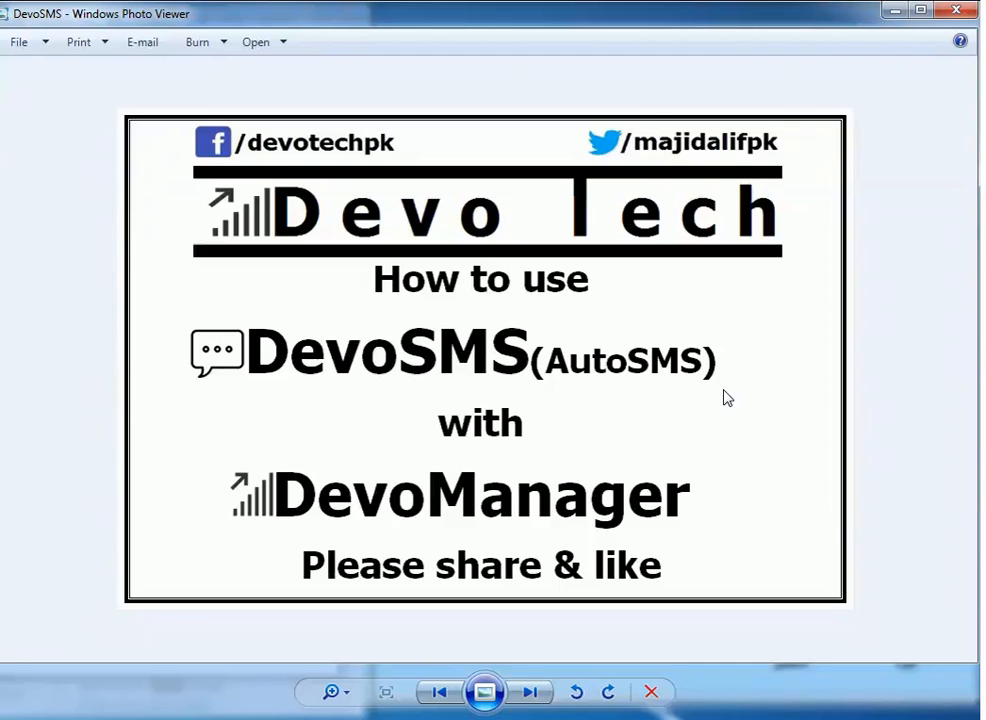
{"action": "key", "text": "Right"}
{"action": "key", "text": "Right"}
{"action": "key", "text": "Left"}
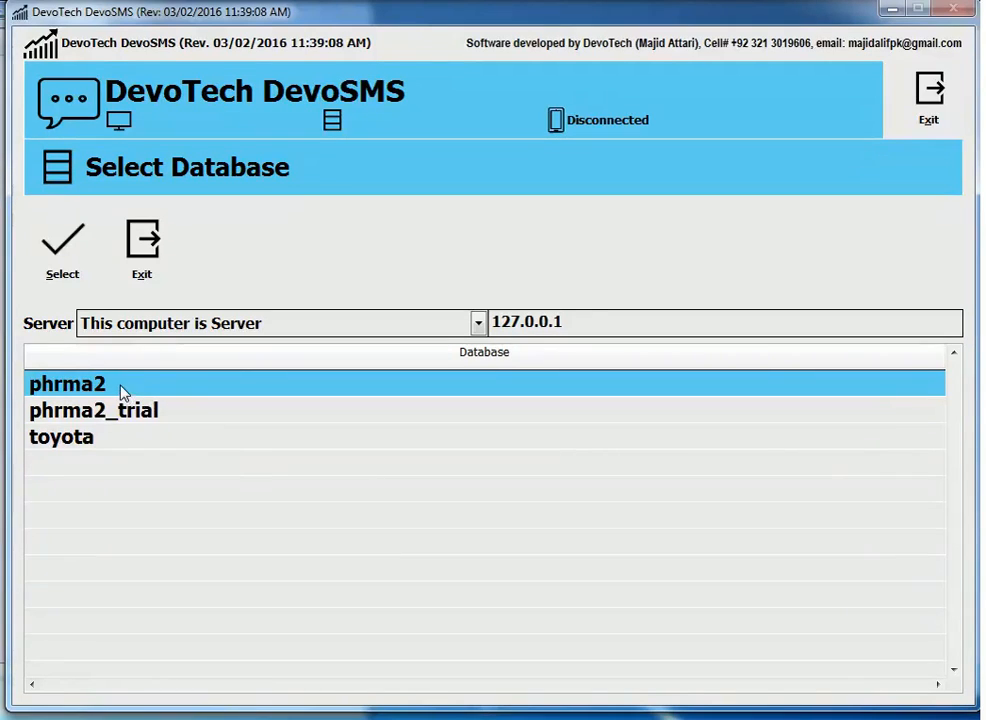
Select the phrma2 database in DevoSMS, review the connection log and check for pending messages immediately.
{"action": "left_click", "coordinate": [80, 263]}
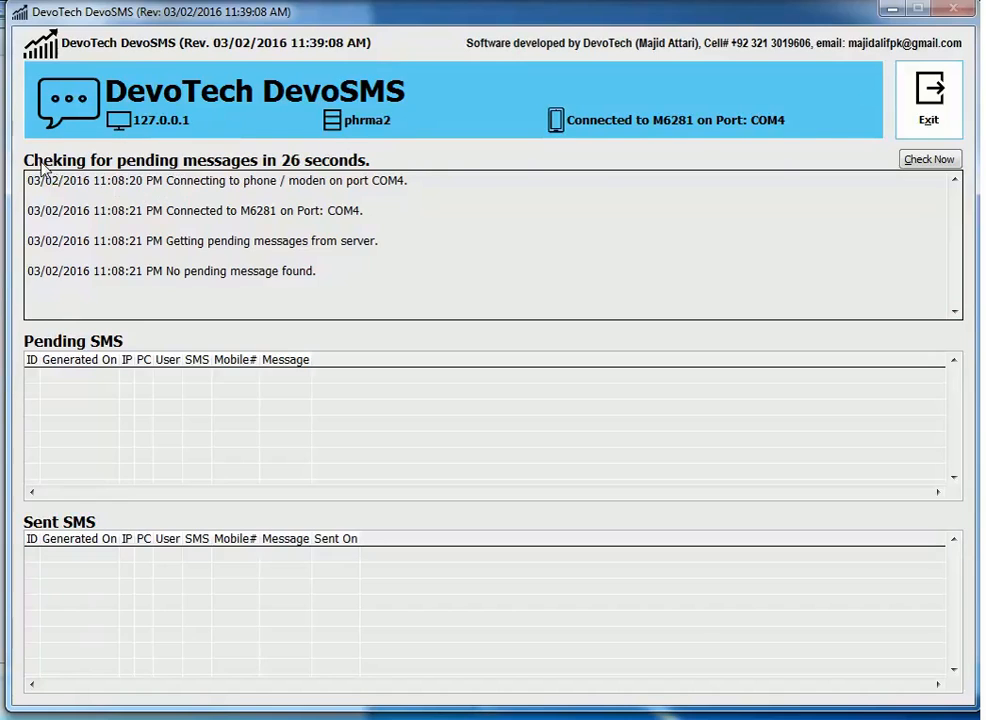
{"action": "left_click", "coordinate": [231, 225]}
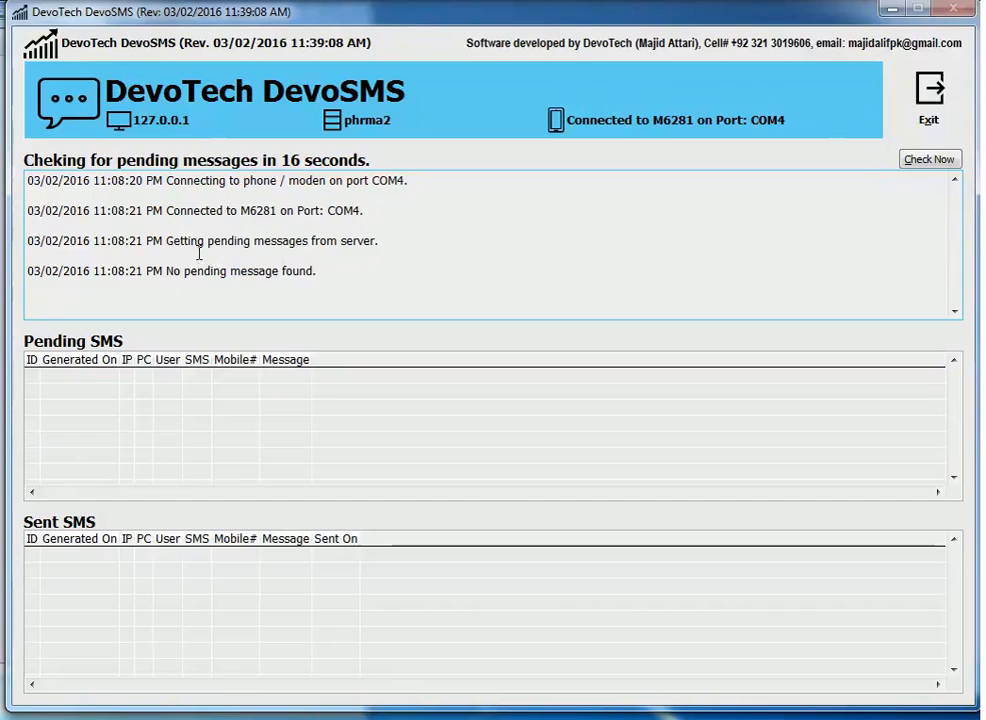
{"action": "left_click_drag", "start_coordinate": [166, 241], "coordinate": [390, 234]}
{"action": "left_click_drag", "start_coordinate": [160, 274], "coordinate": [345, 264]}
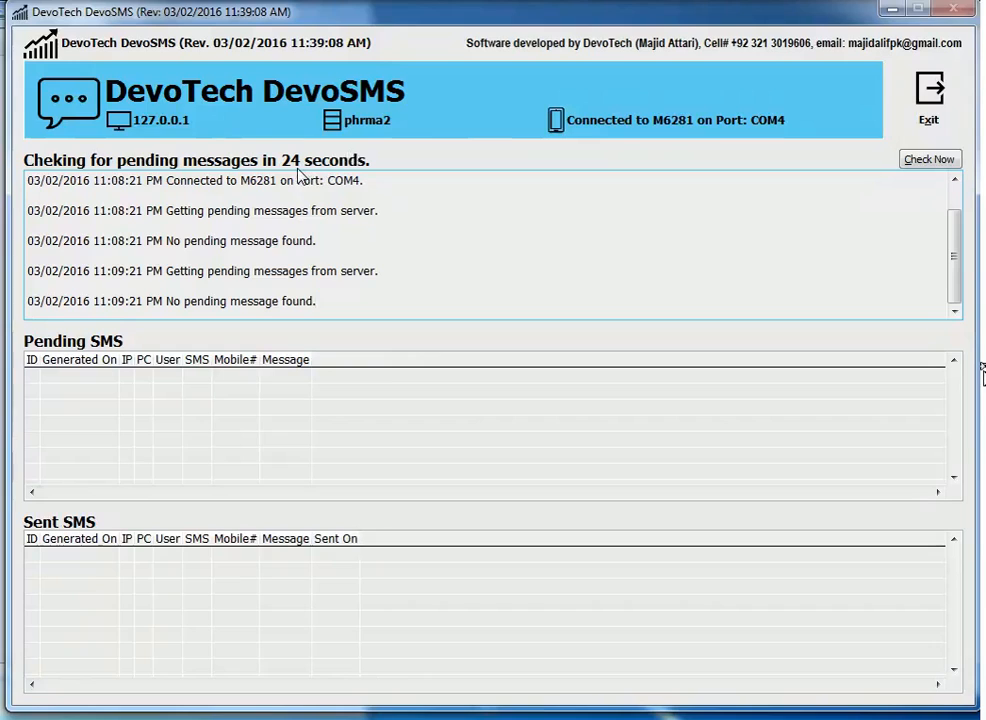
{"action": "left_click", "coordinate": [936, 164]}
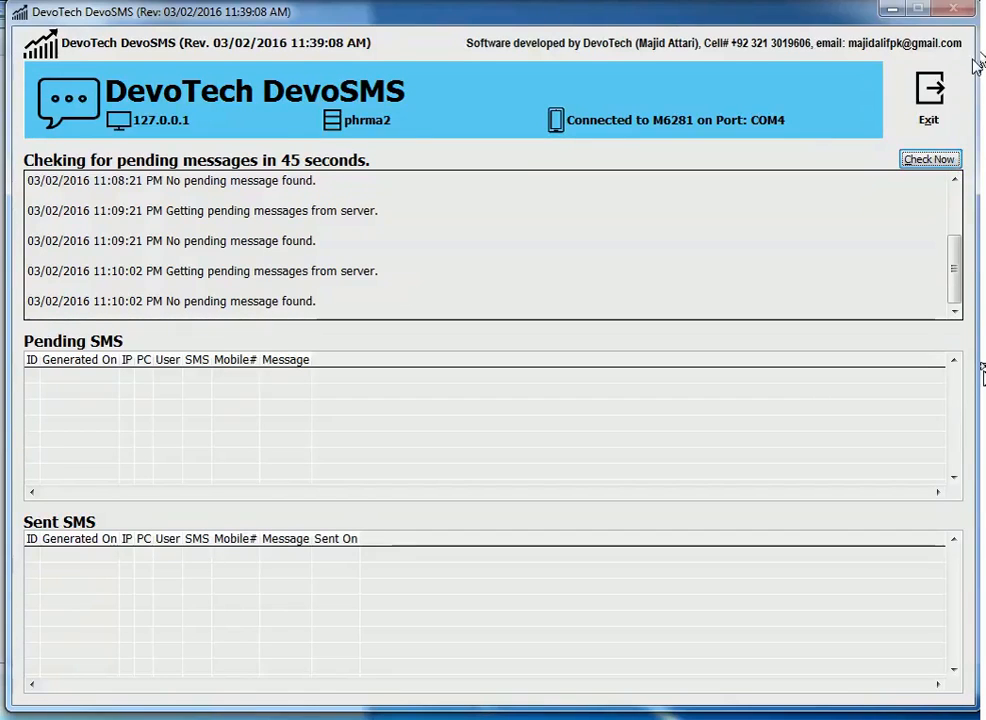
Switch to DevoManager with the phrma2 database selected and open the AutoSMS Policies form.
{"action": "left_click", "coordinate": [929, 100]}
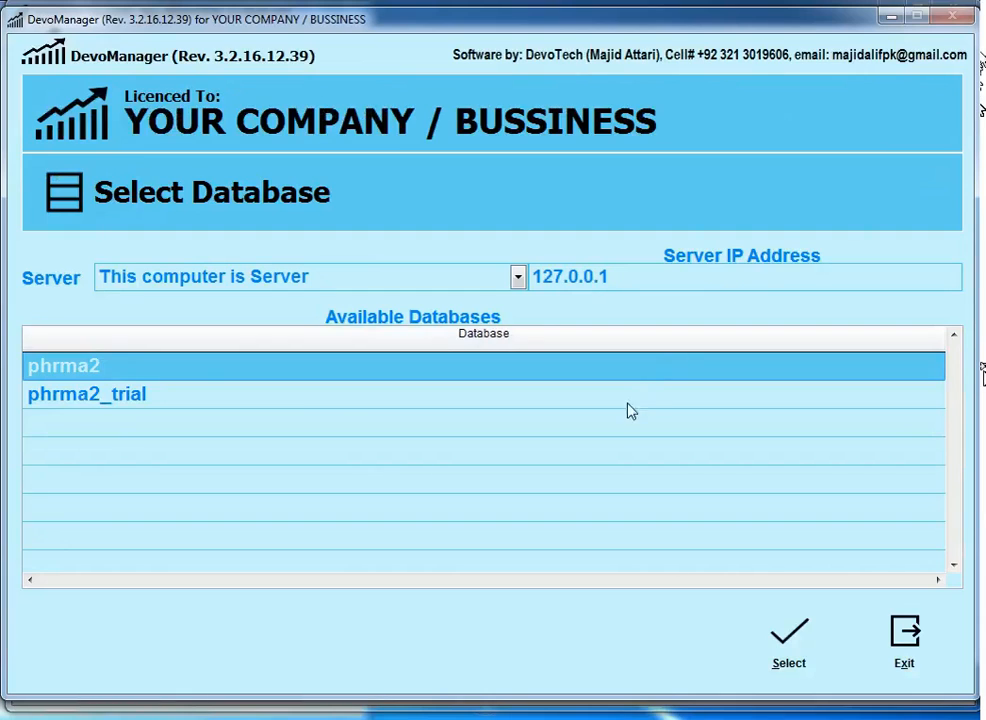
{"action": "left_click", "coordinate": [776, 652]}
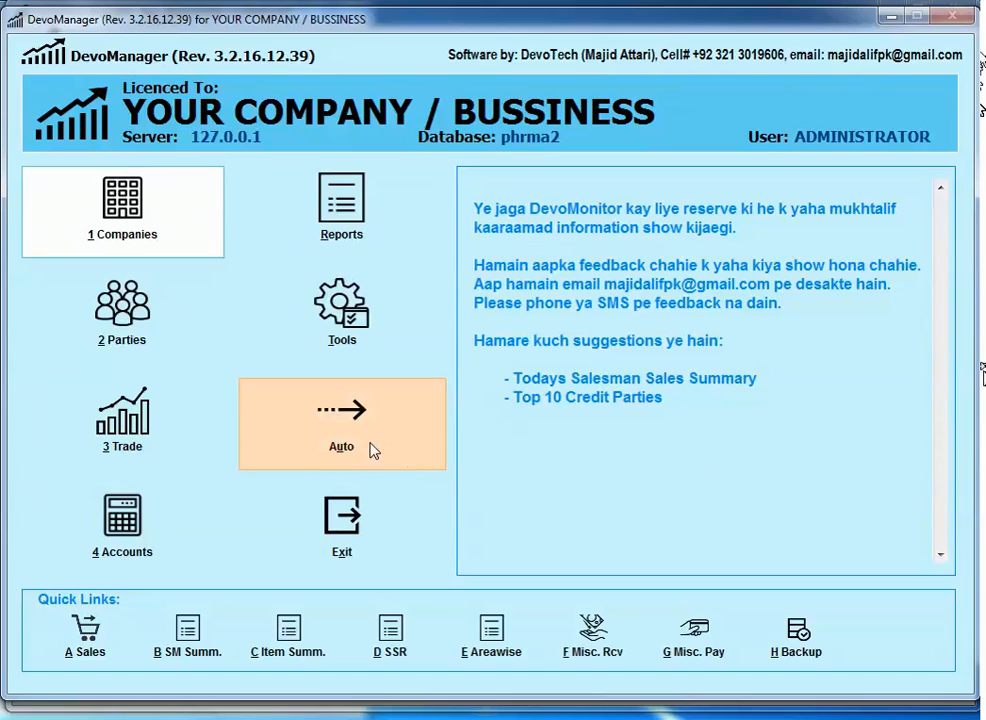
{"action": "left_click", "coordinate": [339, 428]}
{"action": "mouse_move", "coordinate": [395, 447]}
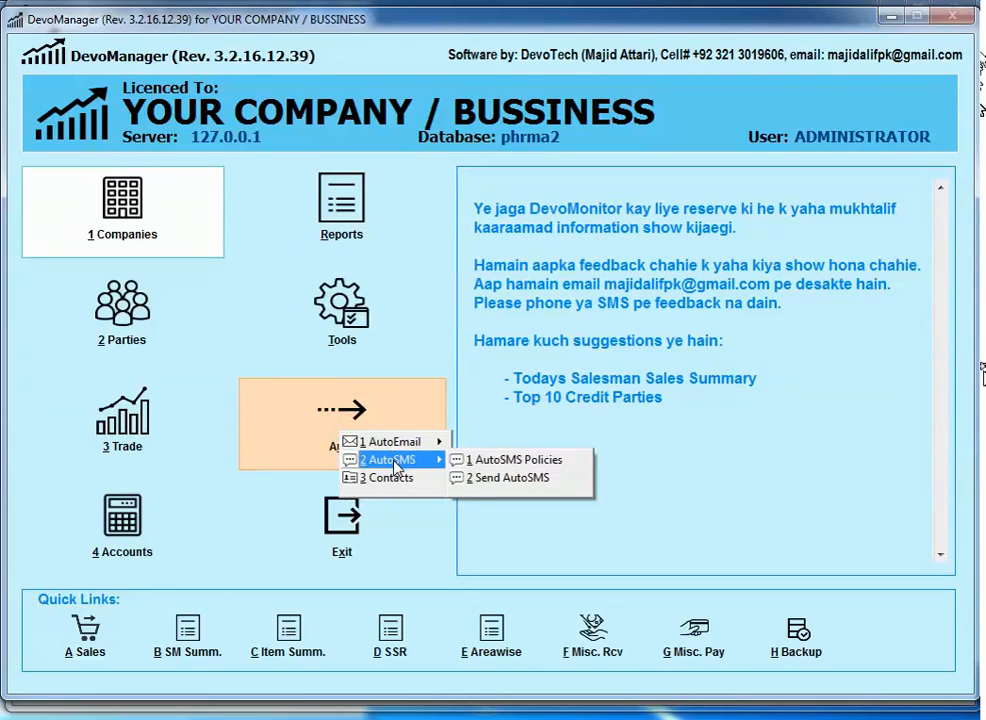
{"action": "left_click", "coordinate": [534, 463]}
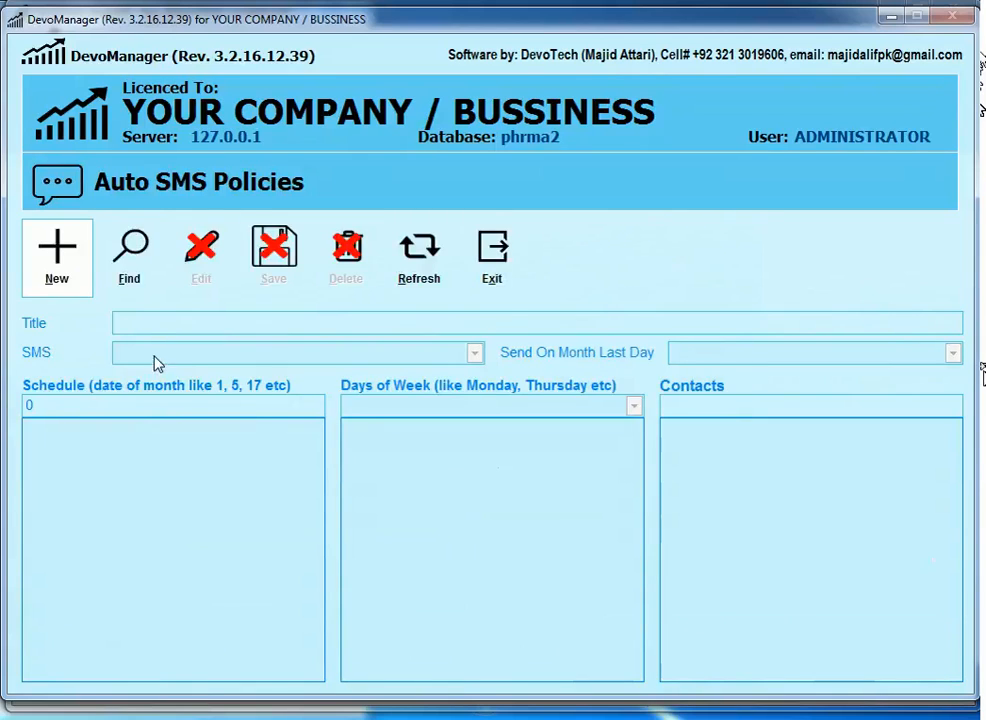
Start a new Item Wise Sales SMS policy titled "SMS1 TO" followed by the recipient's first name.
{"action": "left_click", "coordinate": [79, 284]}
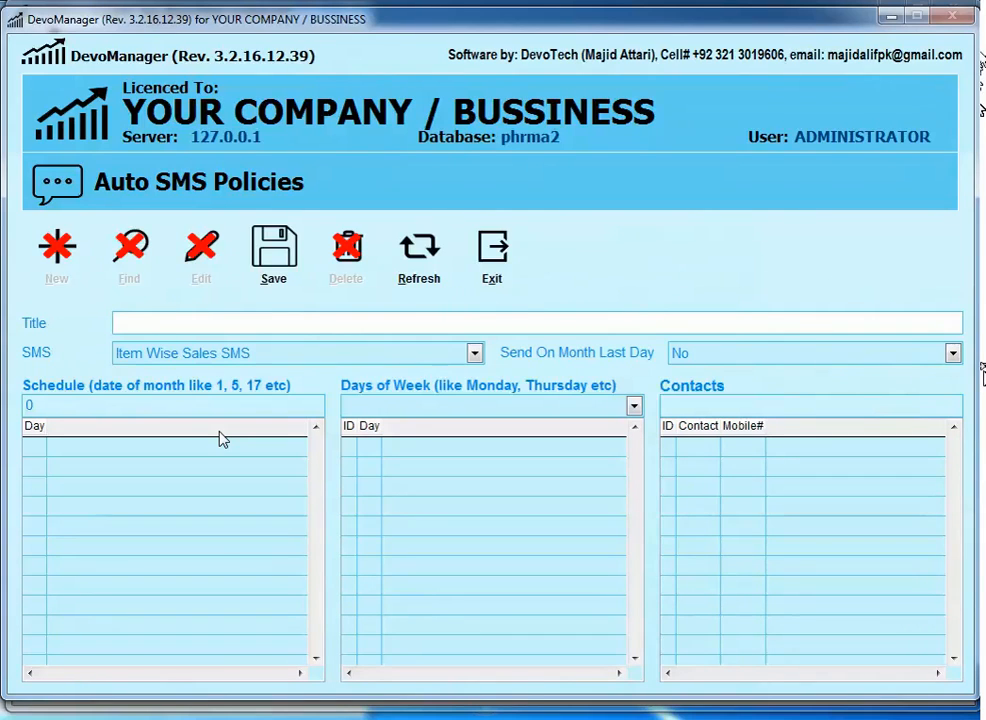
{"action": "type", "text": "SMS1 TO"}
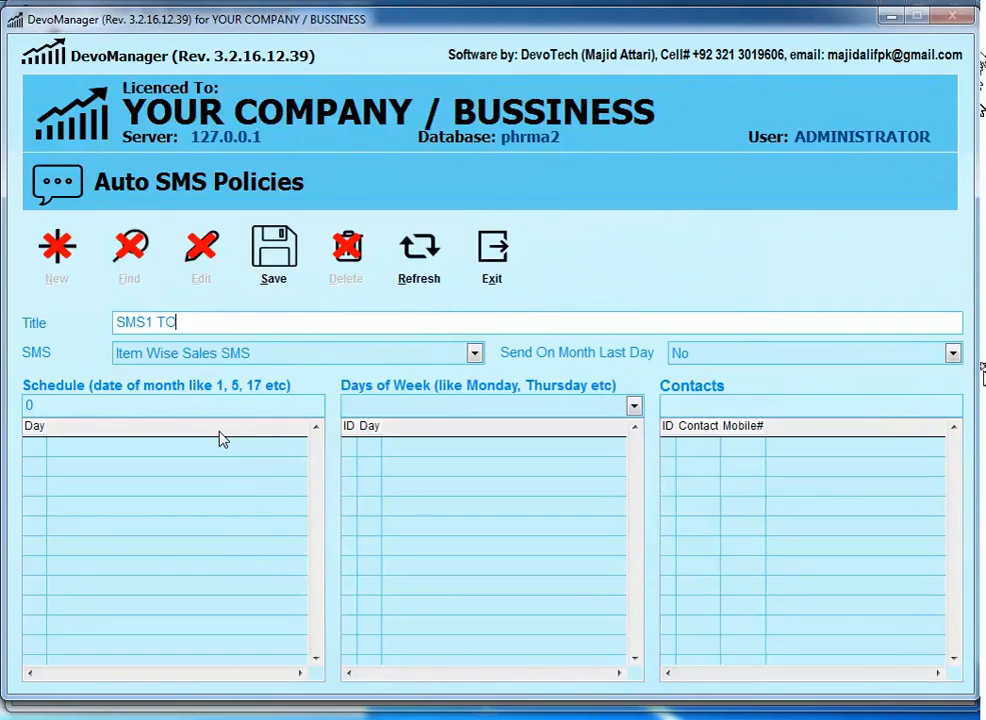
{"action": "type", "text": " MJA"}
{"action": "key", "text": "BackSpace"}
{"action": "key", "text": "BackSpace"}
{"action": "type", "text": "A"}
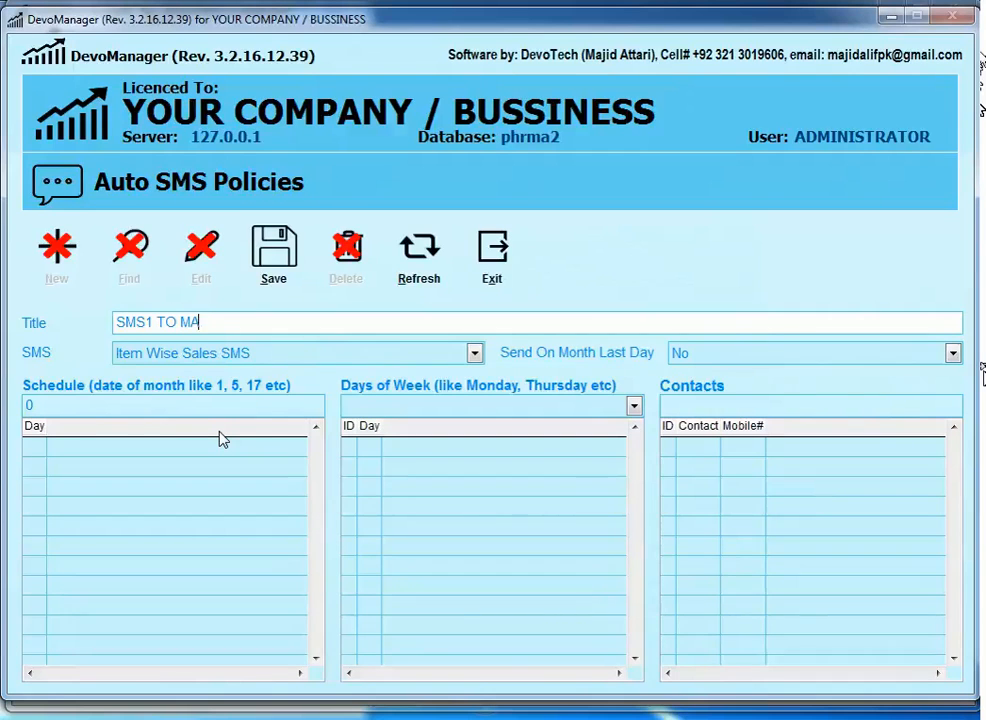
{"action": "type", "text": "JID"}
{"action": "key", "text": "Tab"}
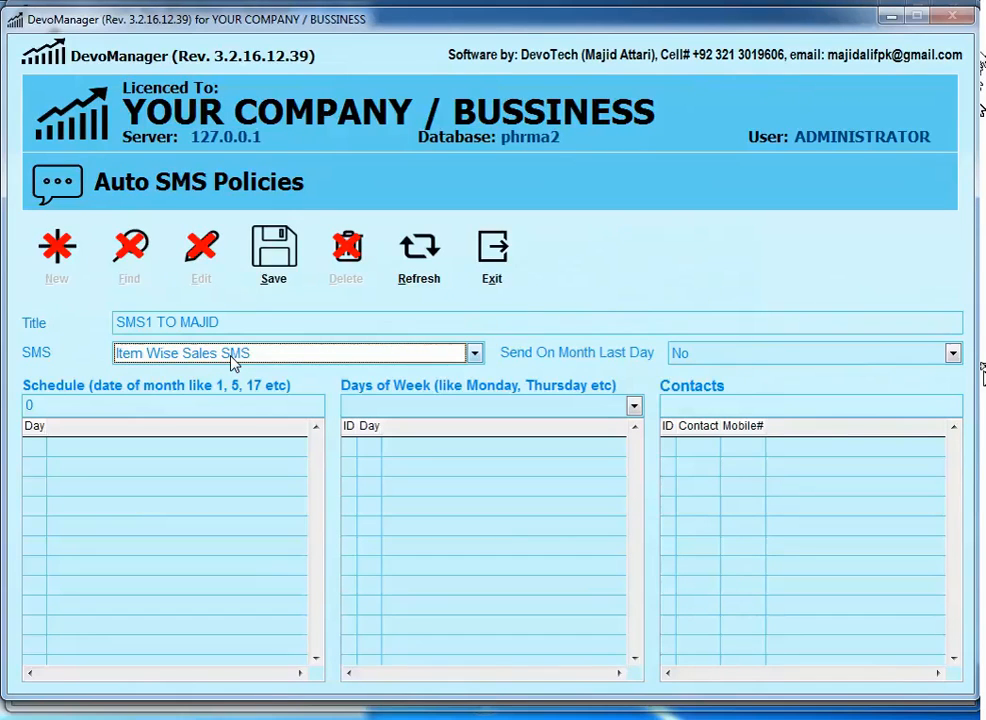
{"action": "key", "text": "Tab"}
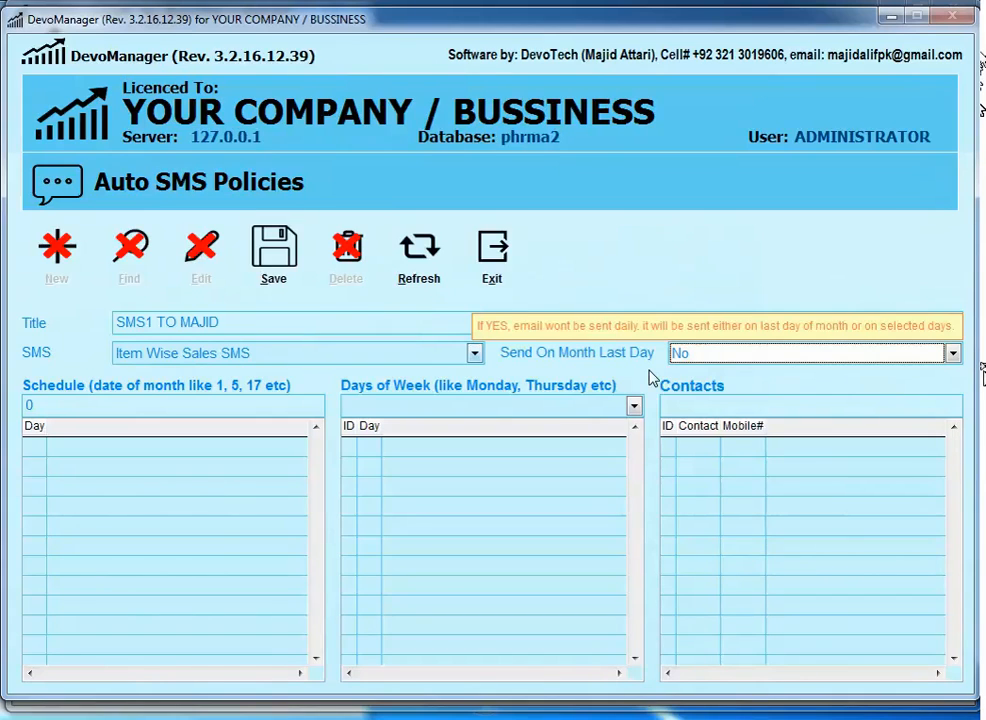
Switch Send On Month Last Day to Yes and back to No.
{"action": "left_click", "coordinate": [708, 356]}
{"action": "left_click", "coordinate": [712, 393]}
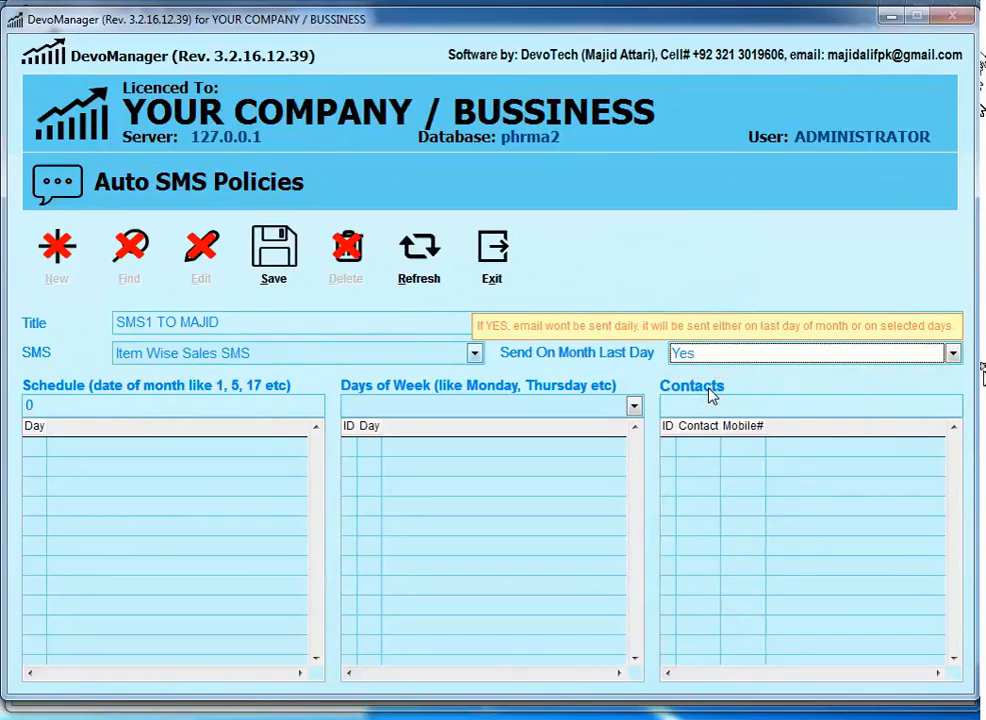
{"action": "left_click", "coordinate": [721, 358]}
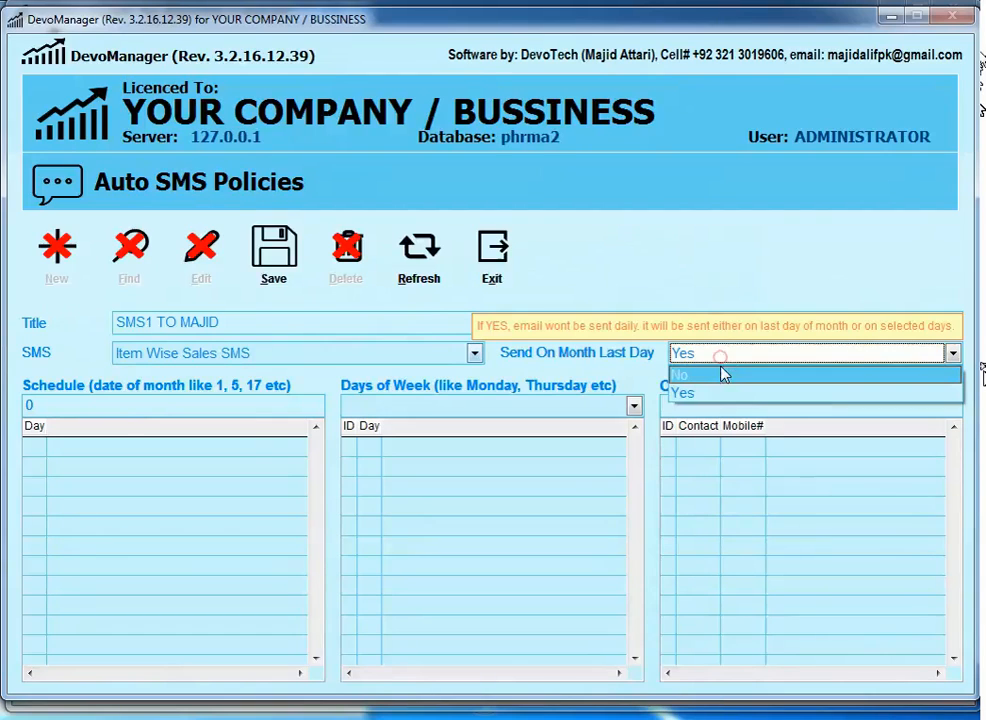
{"action": "left_click", "coordinate": [716, 369]}
Add the dates 7, 14, 21 and 28 to the monthly schedule and set Send On Month Last Day to Yes.
{"action": "left_click", "coordinate": [202, 416]}
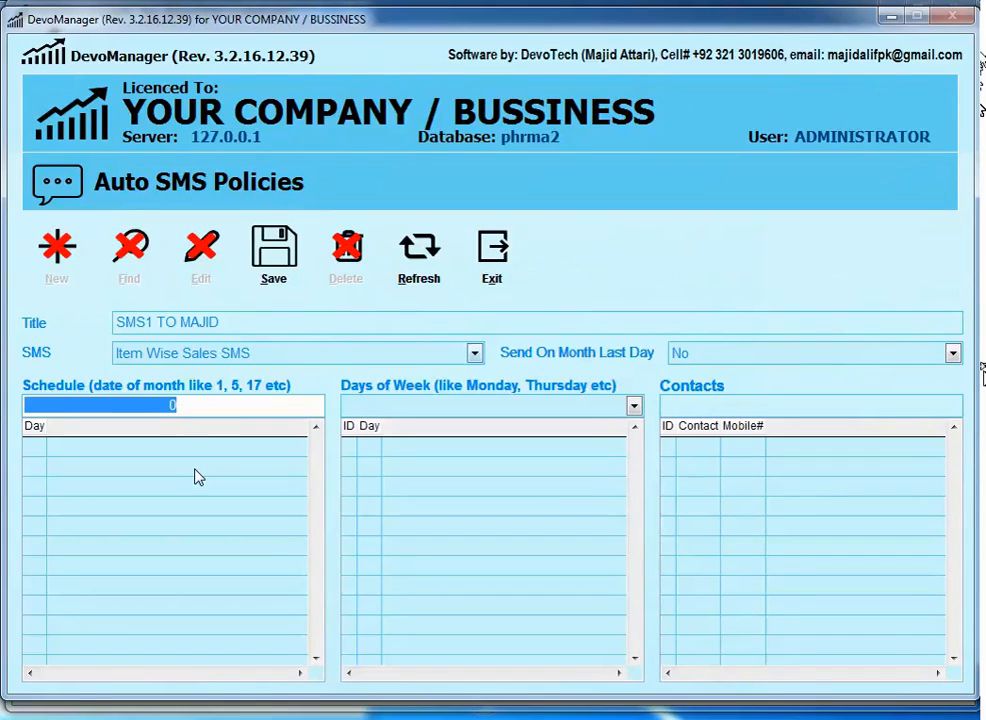
{"action": "type", "text": "7"}
{"action": "key", "text": "Return"}
{"action": "type", "text": "14"}
{"action": "key", "text": "Return"}
{"action": "type", "text": "21"}
{"action": "key", "text": "Return"}
{"action": "type", "text": "2"}
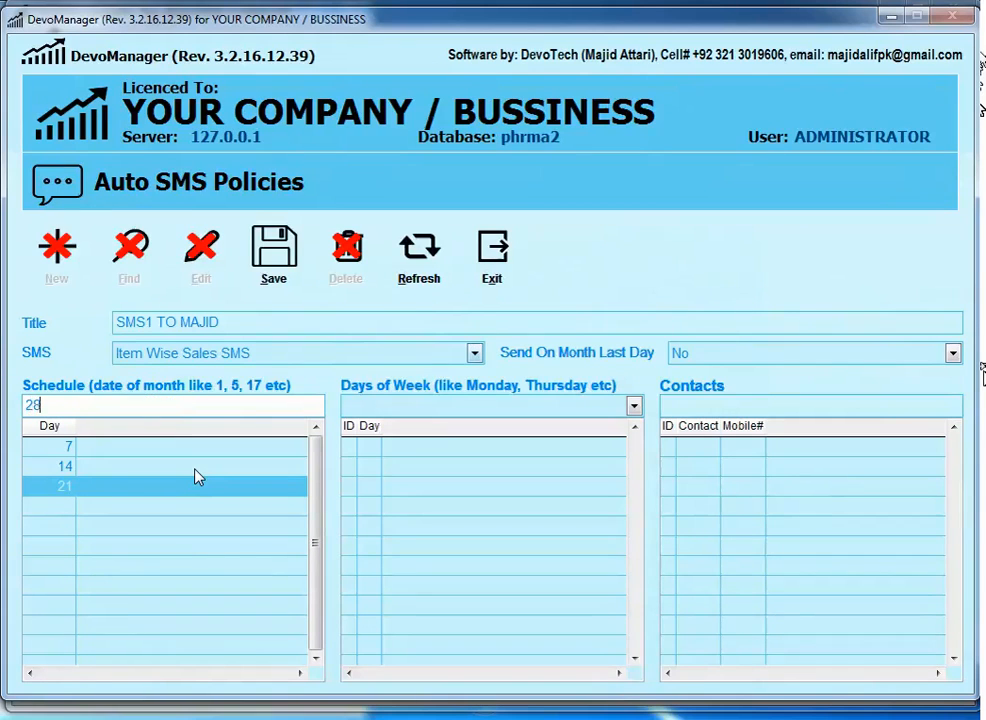
{"action": "type", "text": "8"}
{"action": "key", "text": "Return"}
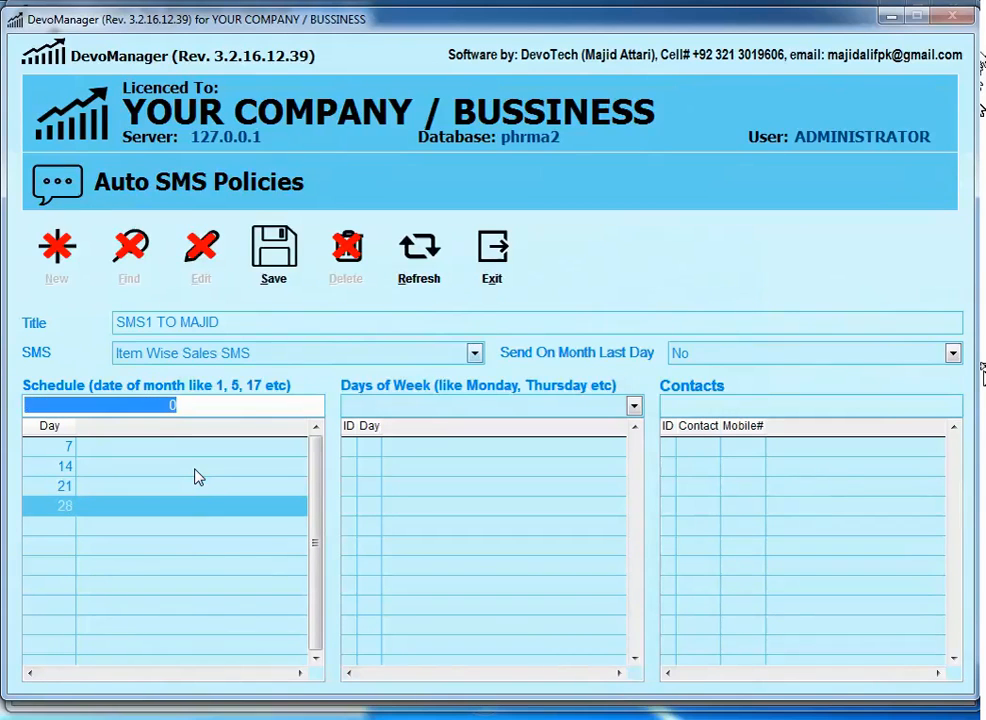
{"action": "left_click", "coordinate": [726, 350]}
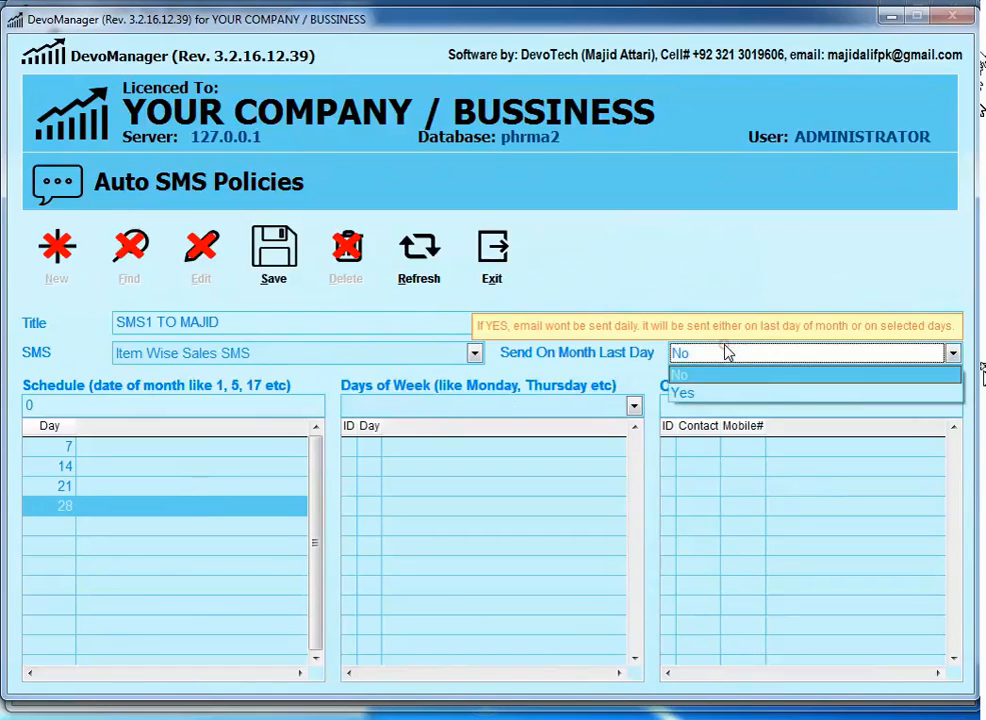
{"action": "left_click", "coordinate": [731, 394]}
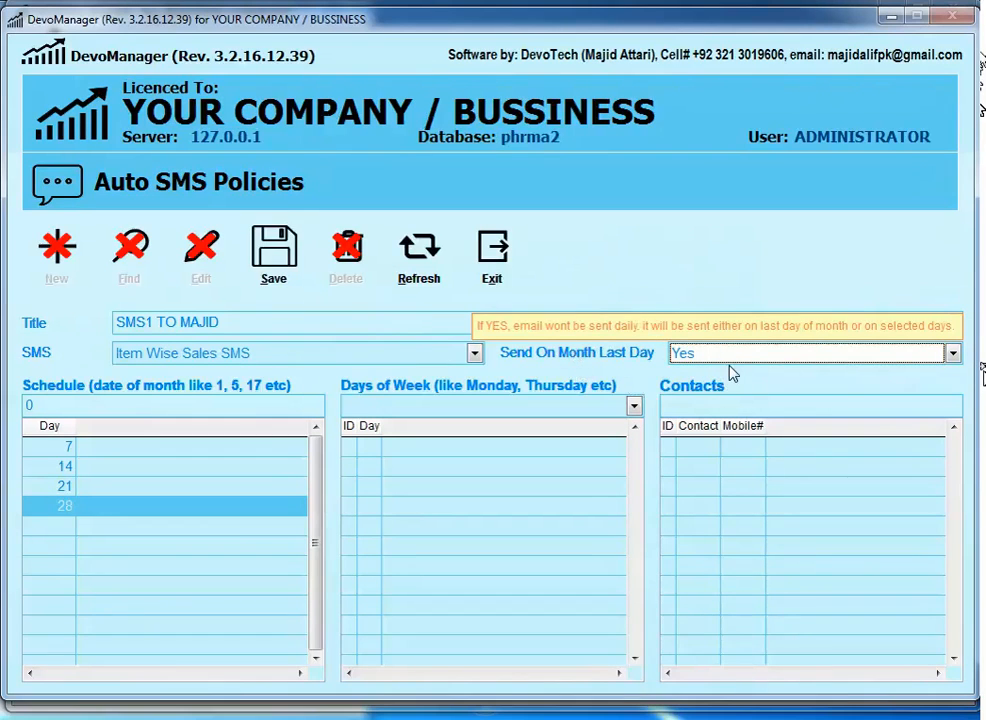
Add Monday and Thursday to the policy's days of the week, and remove both again.
{"action": "left_click", "coordinate": [381, 408]}
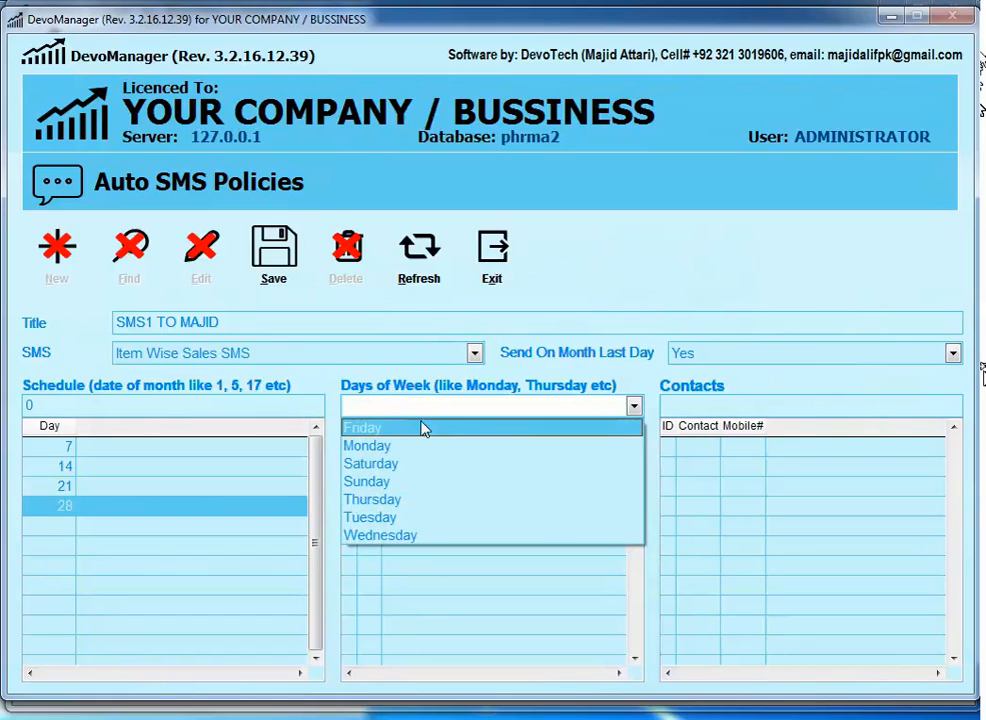
{"action": "left_click", "coordinate": [405, 449]}
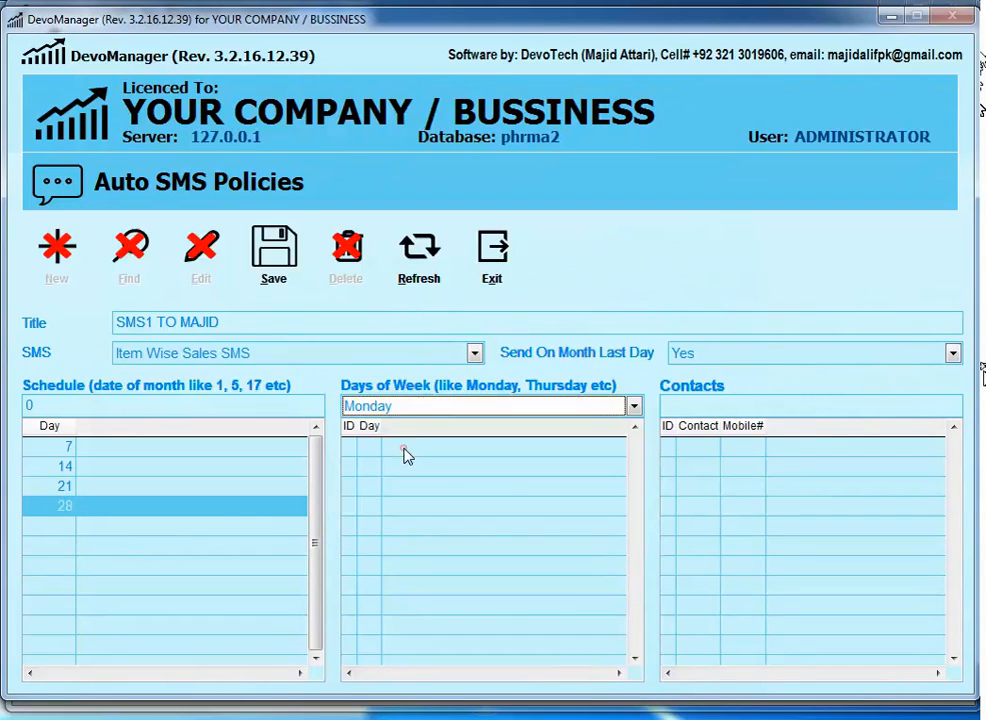
{"action": "left_click", "coordinate": [365, 406]}
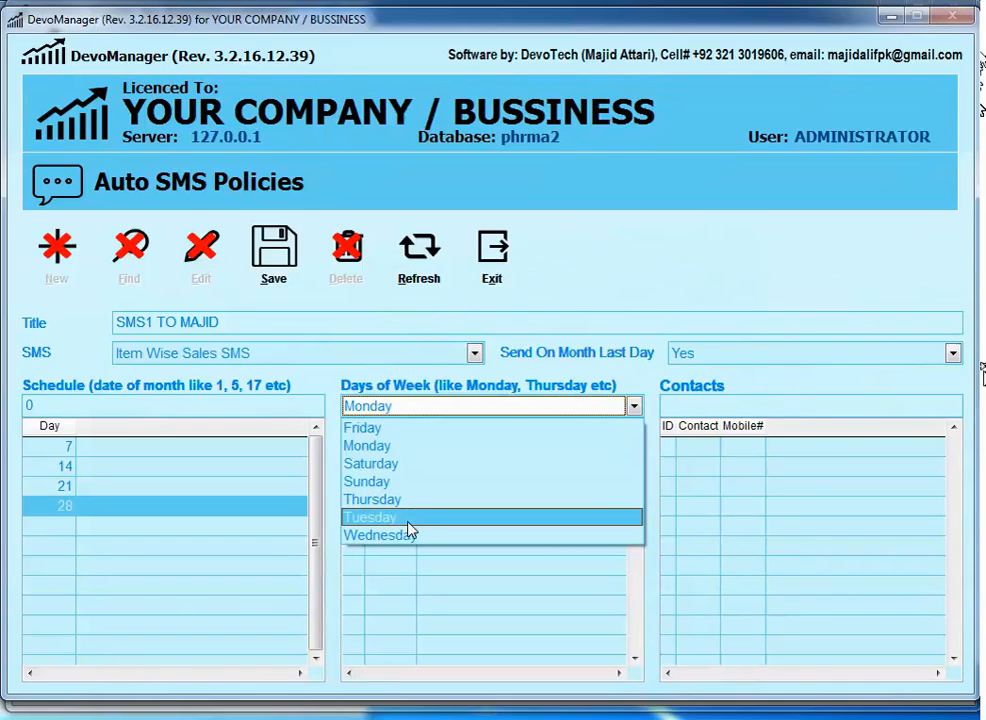
{"action": "left_click", "coordinate": [403, 500]}
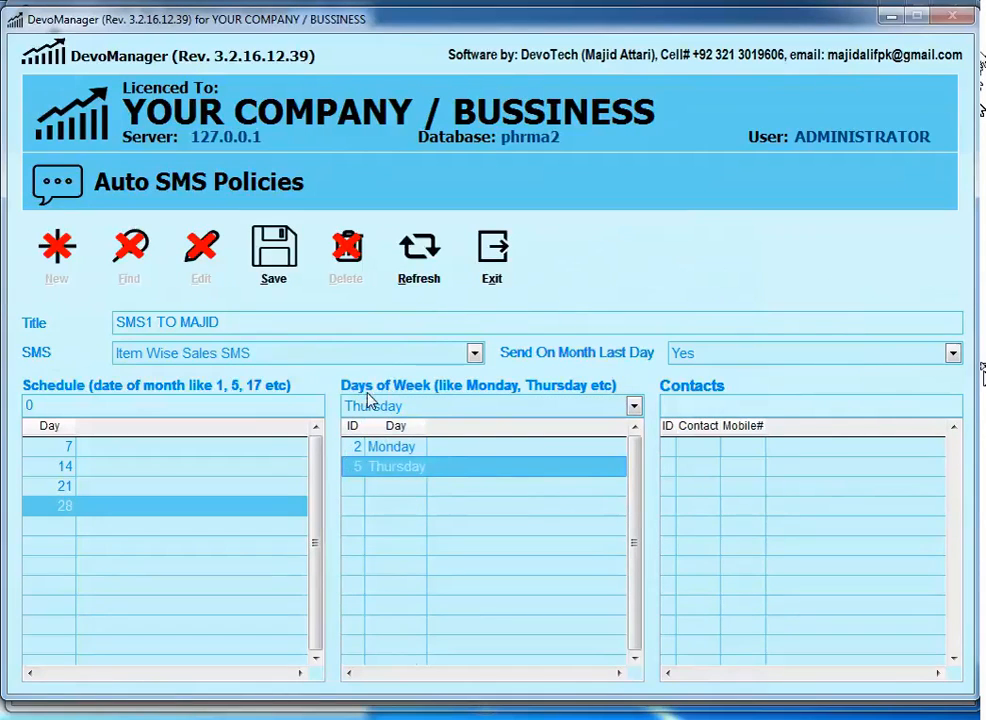
{"action": "double_click", "coordinate": [413, 466]}
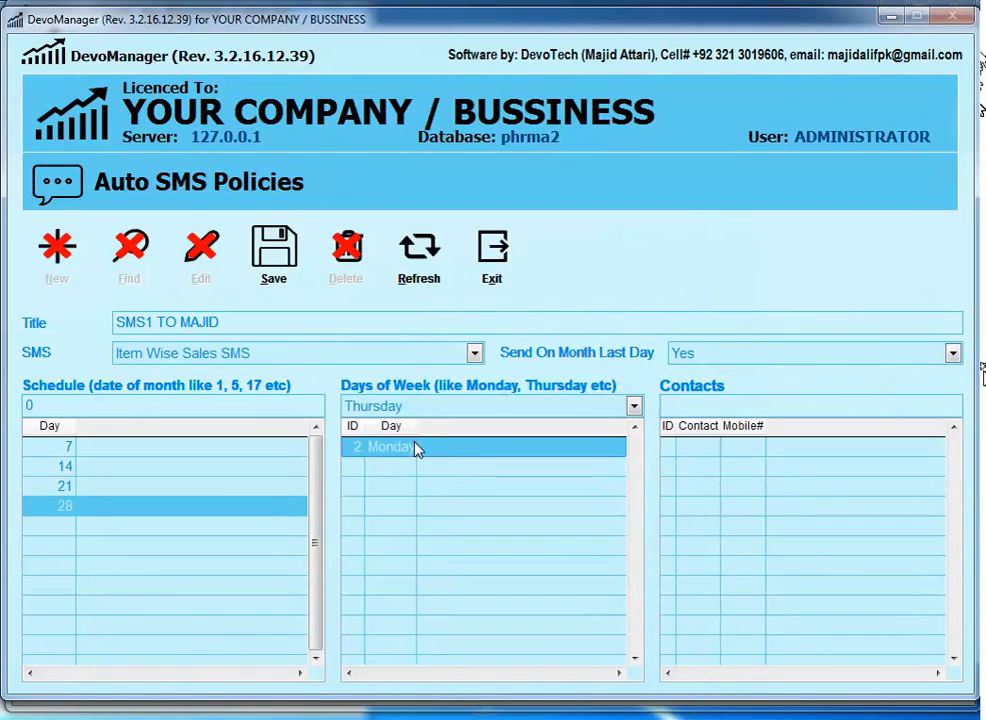
{"action": "double_click", "coordinate": [416, 448]}
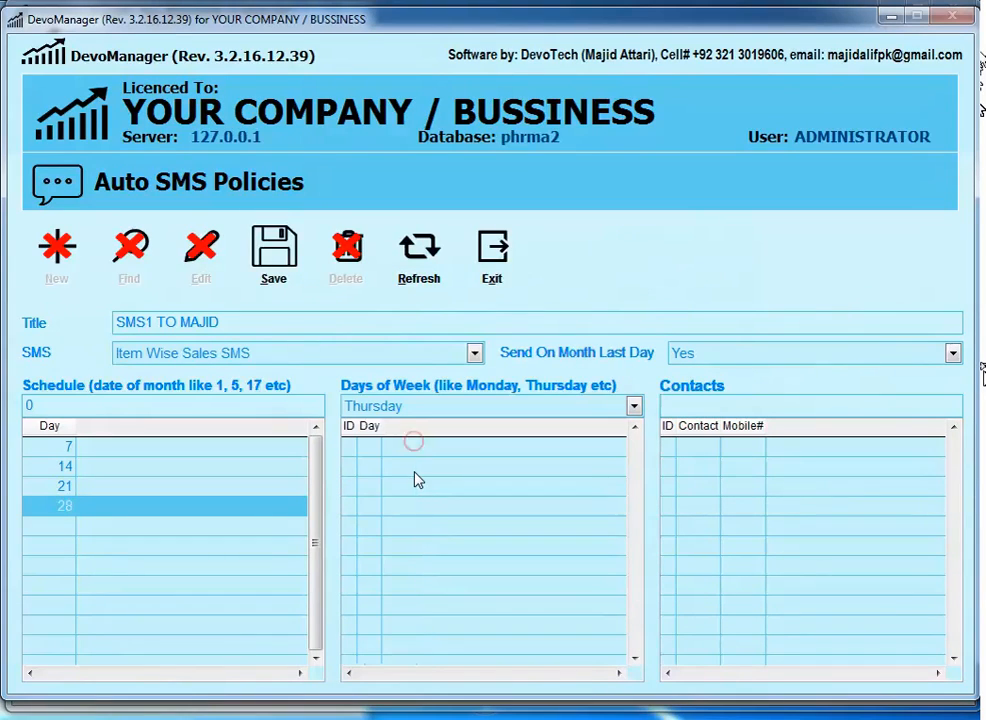
Remove all dates from the policy's monthly schedule and set Send On Month Last Day to No.
{"action": "double_click", "coordinate": [68, 507]}
{"action": "left_click", "coordinate": [69, 470]}
{"action": "double_click", "coordinate": [69, 470]}
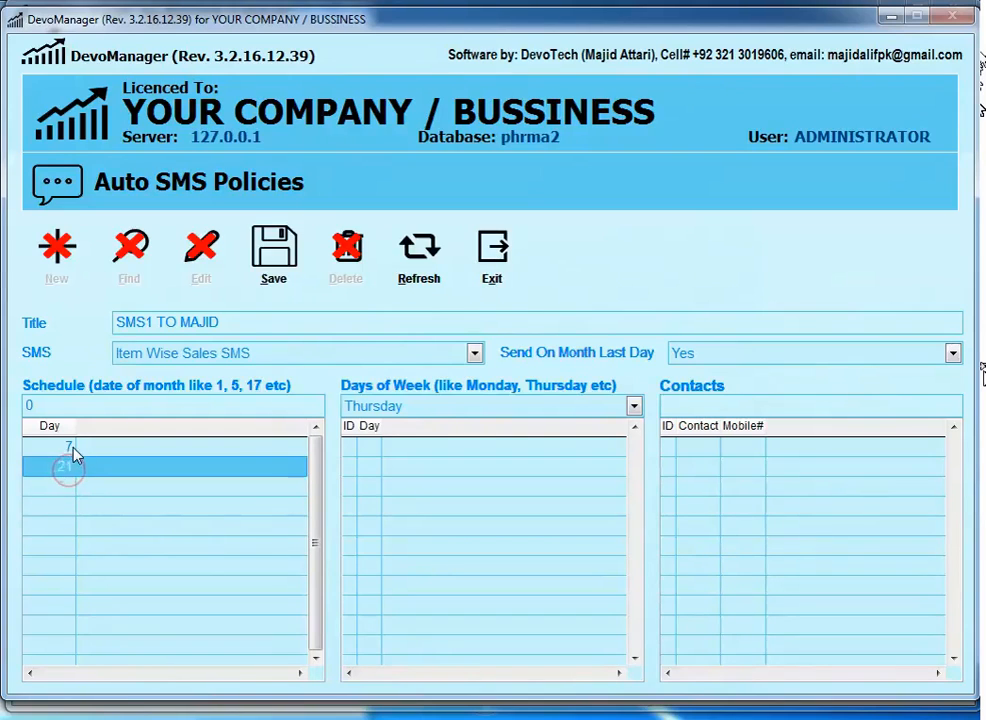
{"action": "double_click", "coordinate": [70, 448]}
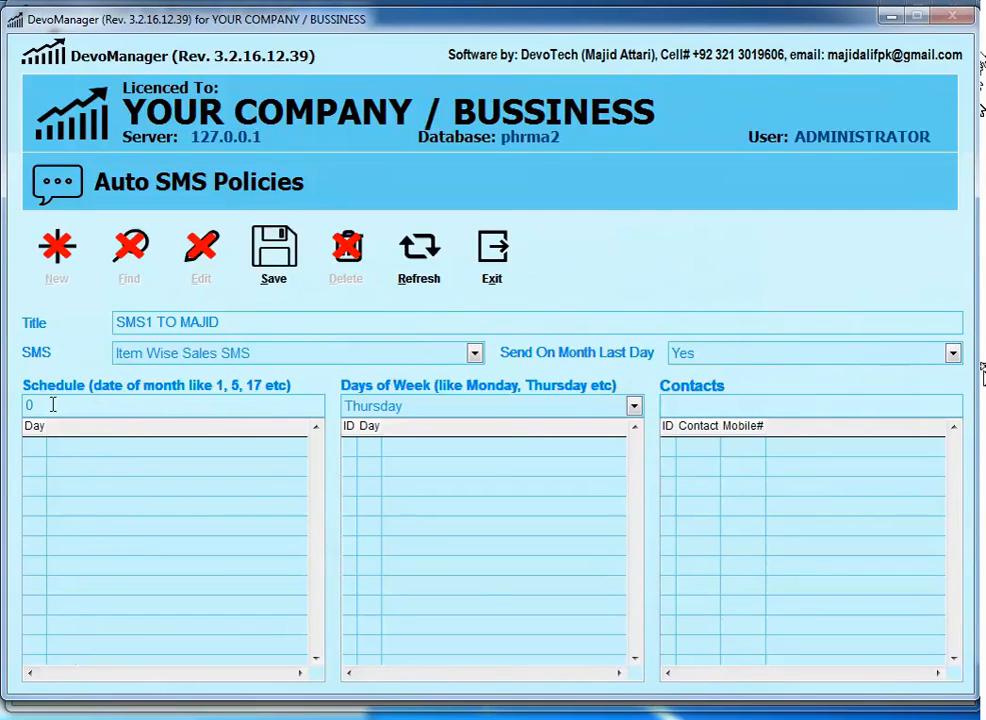
{"action": "left_click", "coordinate": [48, 405]}
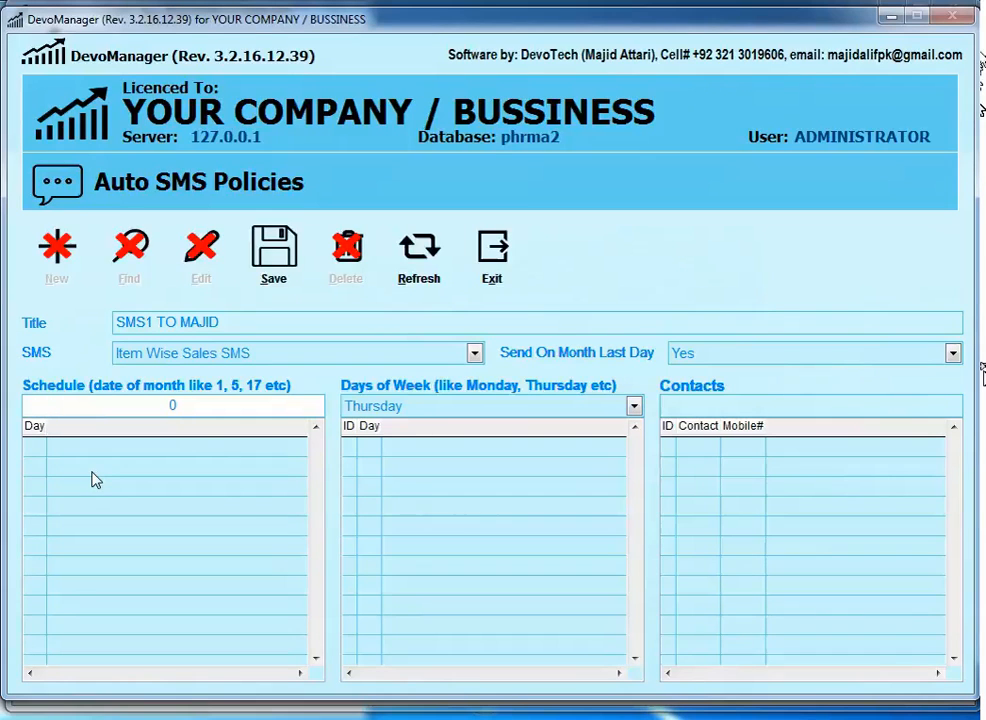
{"action": "left_click", "coordinate": [865, 354]}
{"action": "left_click", "coordinate": [716, 376]}
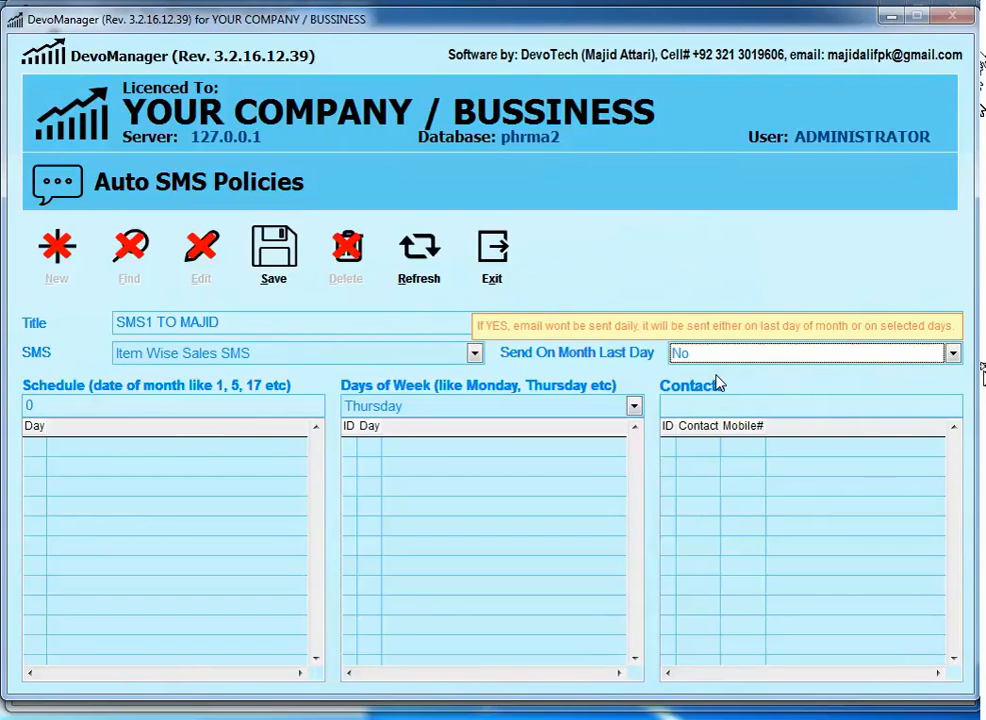
Add the recipient named in the policy title to the contacts and save the SMS1 policy.
{"action": "left_click", "coordinate": [695, 403]}
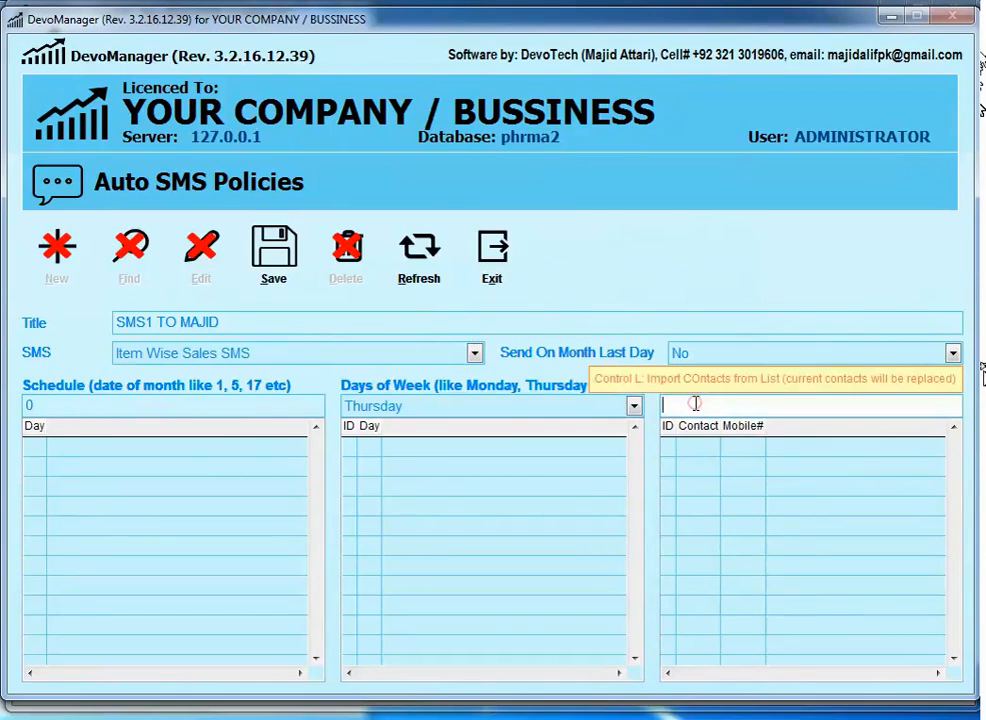
{"action": "type", "text": "MAJID"}
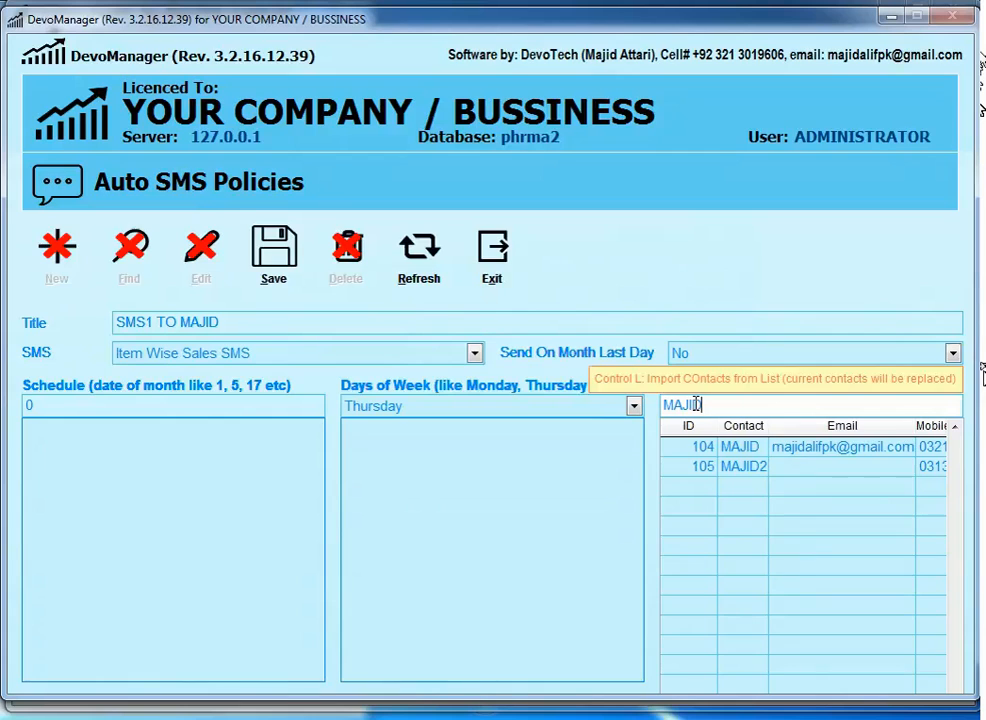
{"action": "key", "text": "Down"}
{"action": "key", "text": "Down"}
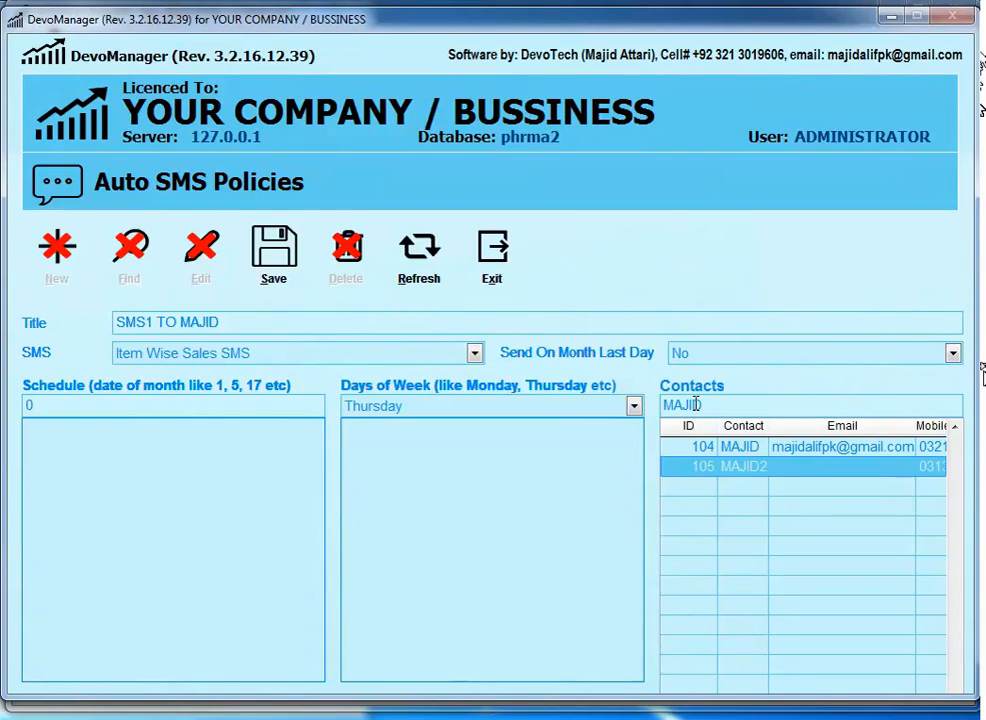
{"action": "key", "text": "Return"}
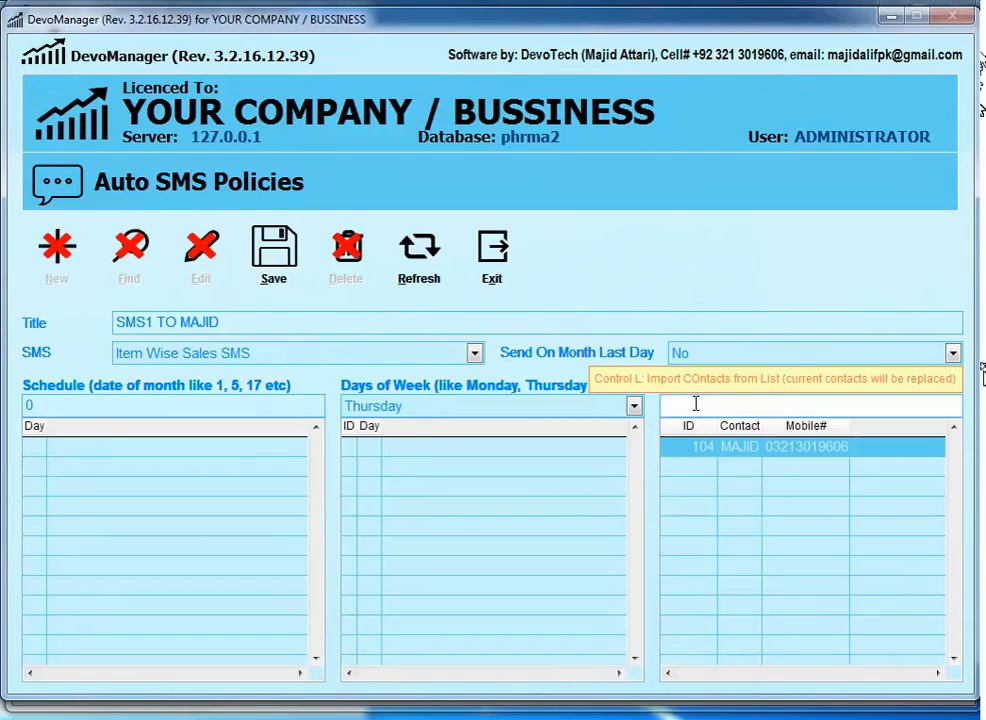
{"action": "left_click", "coordinate": [278, 262]}
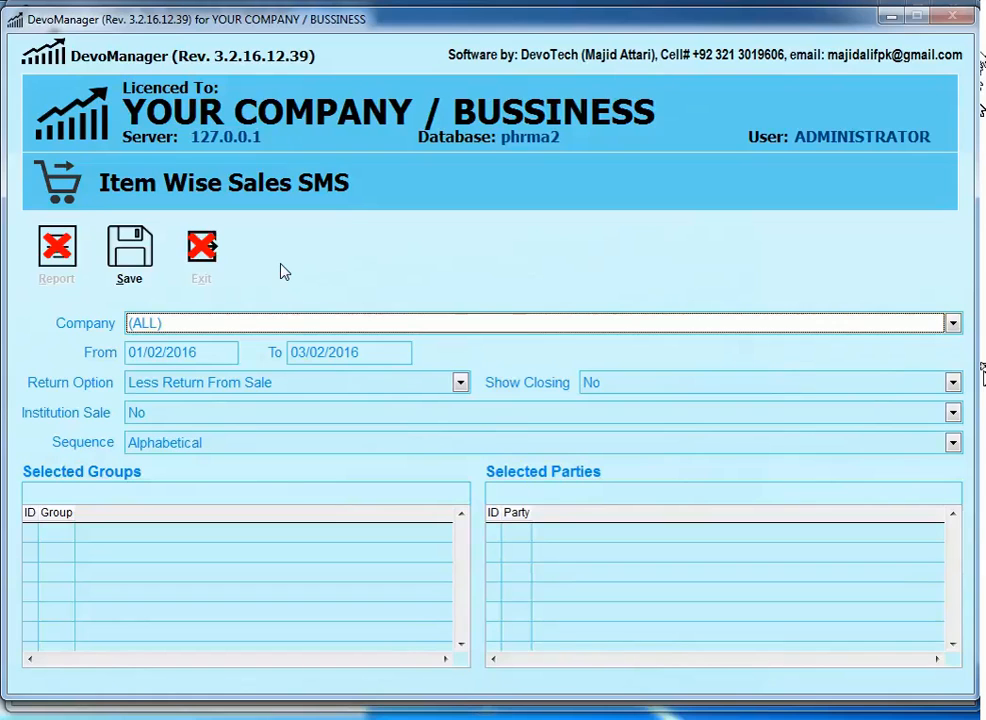
Set the report's company to ALI GOHAR & COMPANY (PVT), add the group AGP--GYNAE (A), and save the settings.
{"action": "key", "text": "Down"}
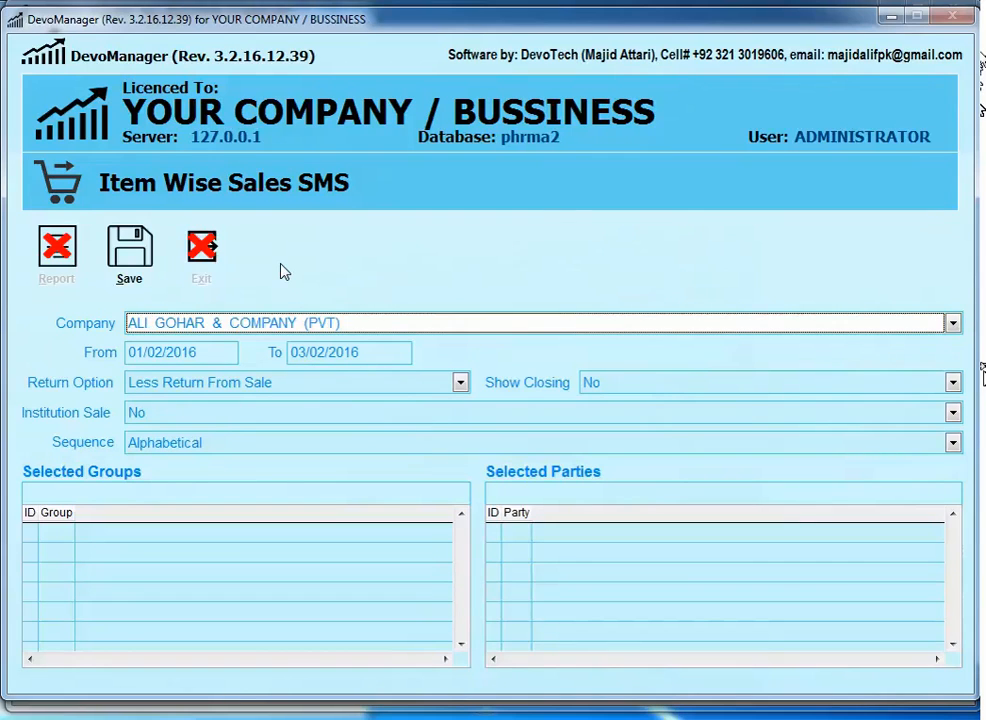
{"action": "key", "text": "Tab"}
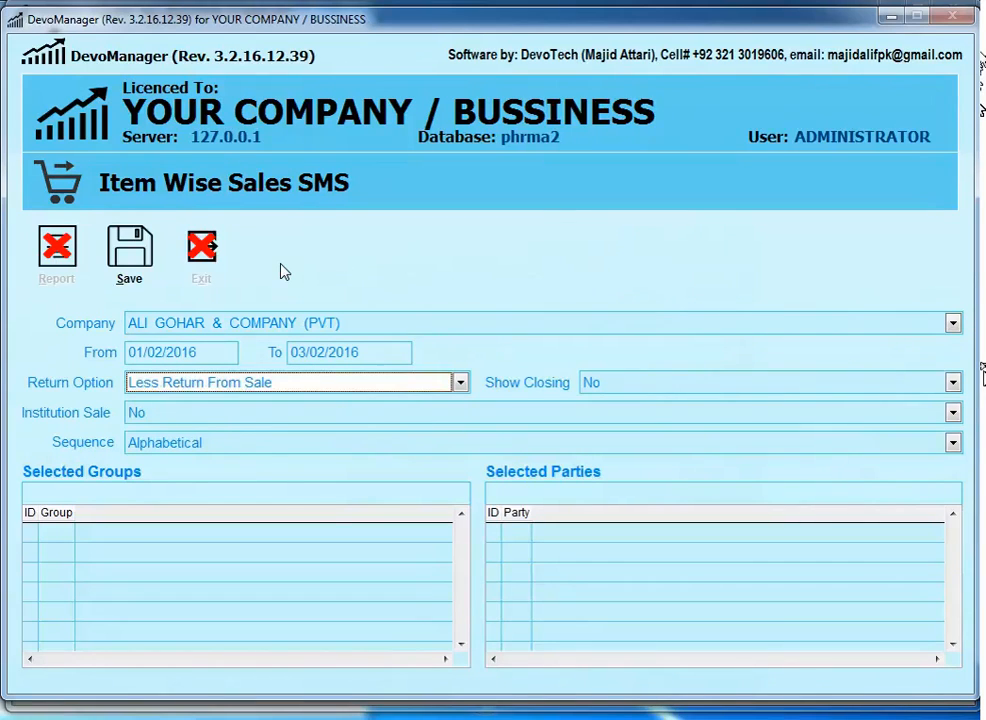
{"action": "key", "text": "Tab"}
{"action": "key", "text": "Tab"}
{"action": "key", "text": "Tab"}
{"action": "key", "text": "Tab"}
{"action": "type", "text": "A"}
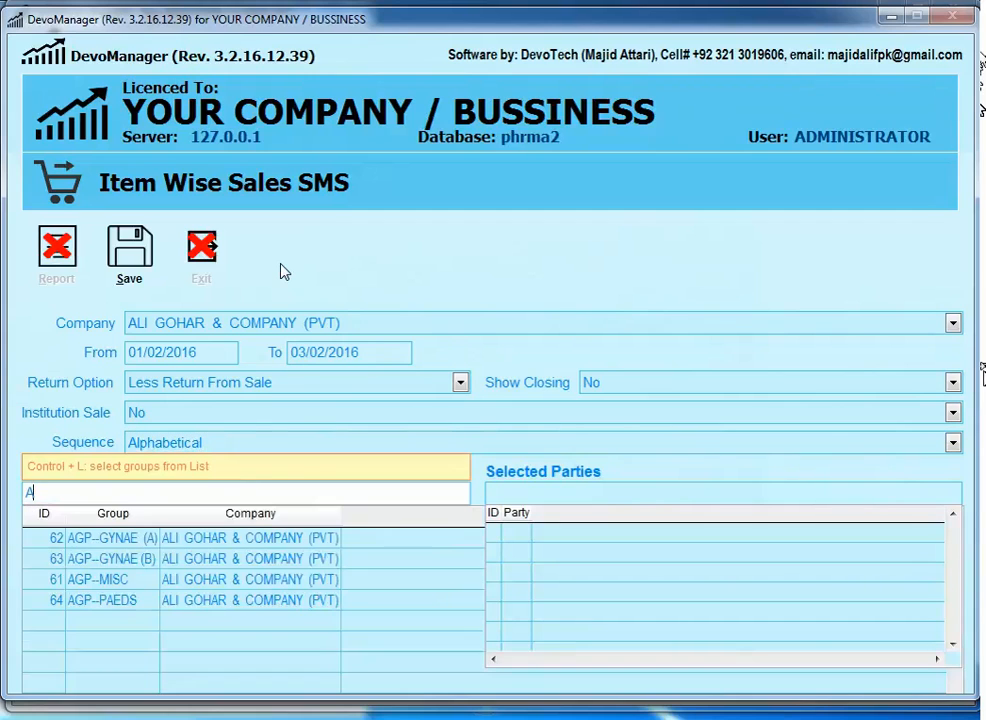
{"action": "key", "text": "Return"}
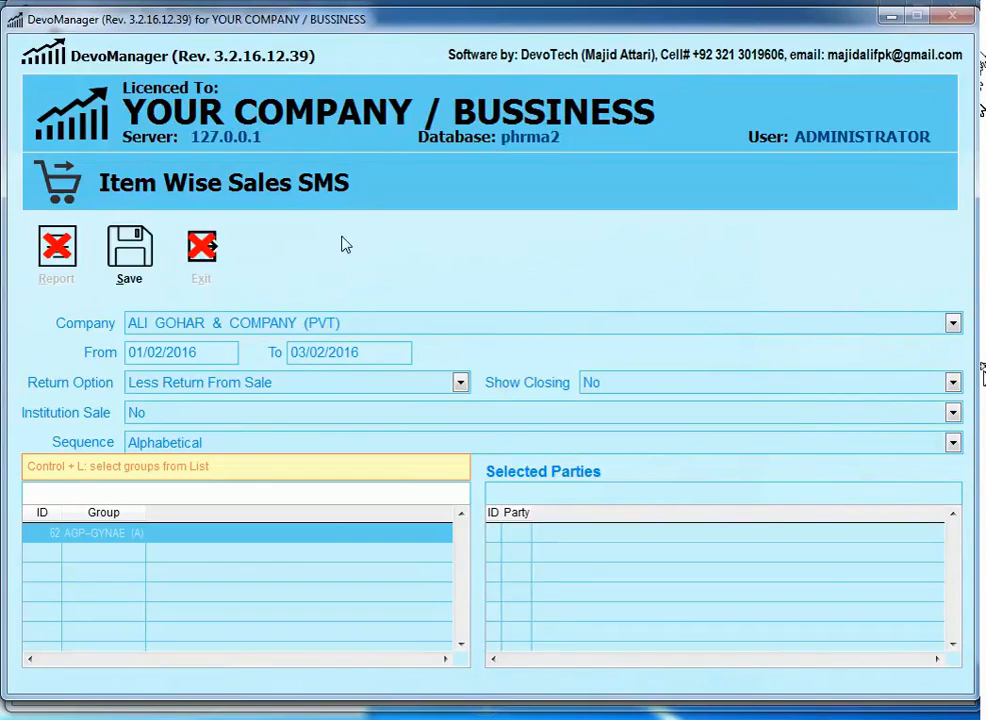
{"action": "left_click", "coordinate": [135, 280]}
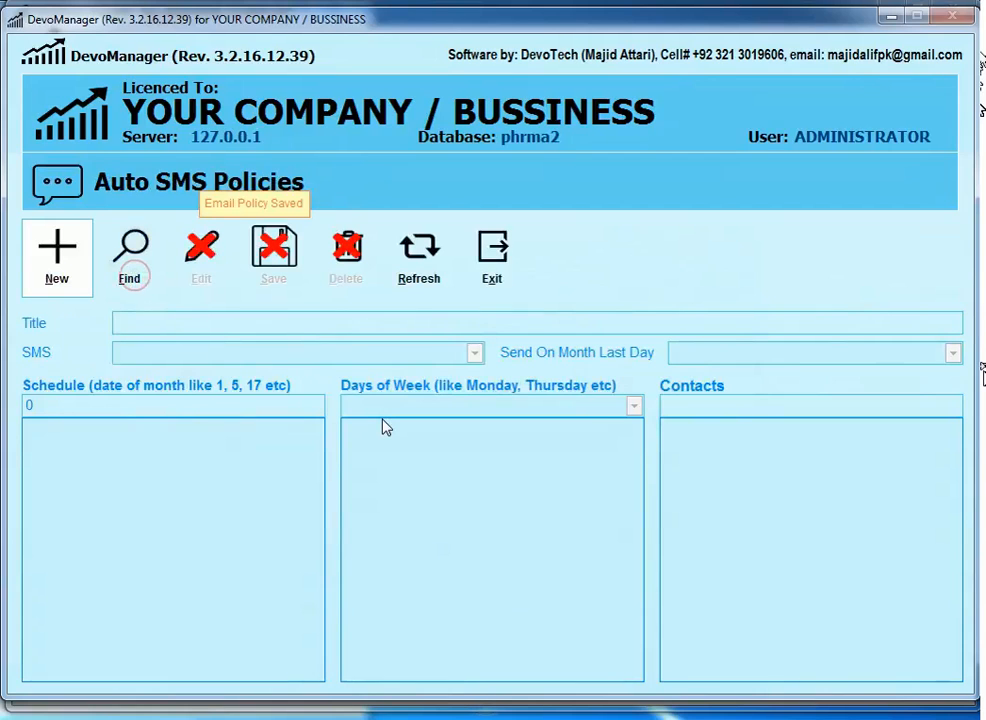
Start a second Item Wise Sales SMS policy titled "SMS2 TO" followed by the recipient's first name.
{"action": "left_click", "coordinate": [59, 266]}
{"action": "type", "text": "SMS"}
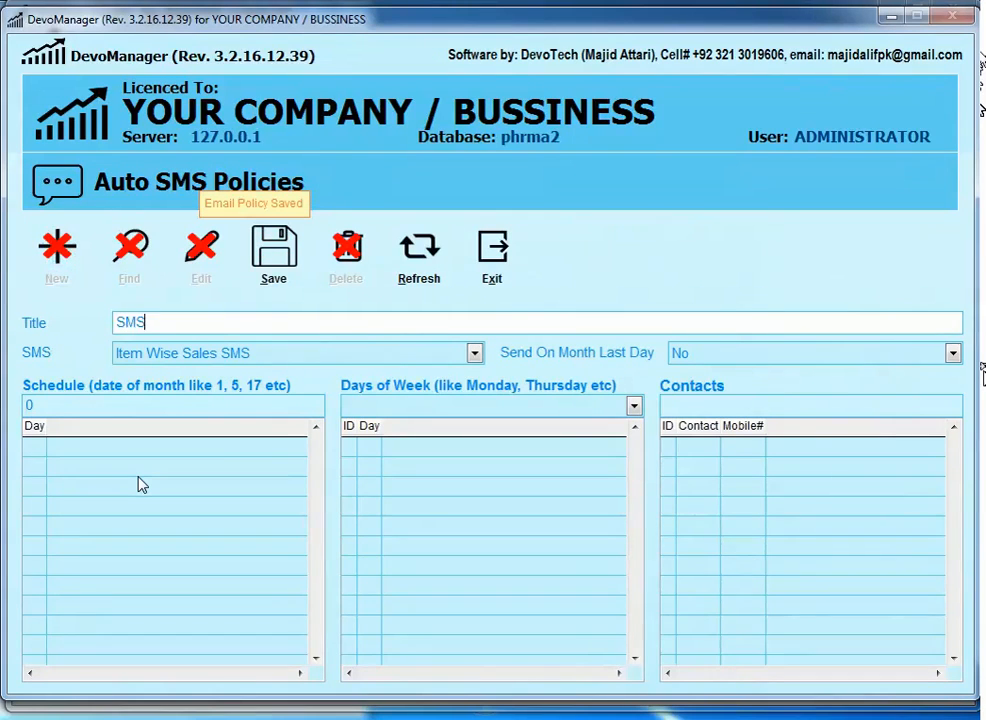
{"action": "type", "text": "2 TO MAJID"}
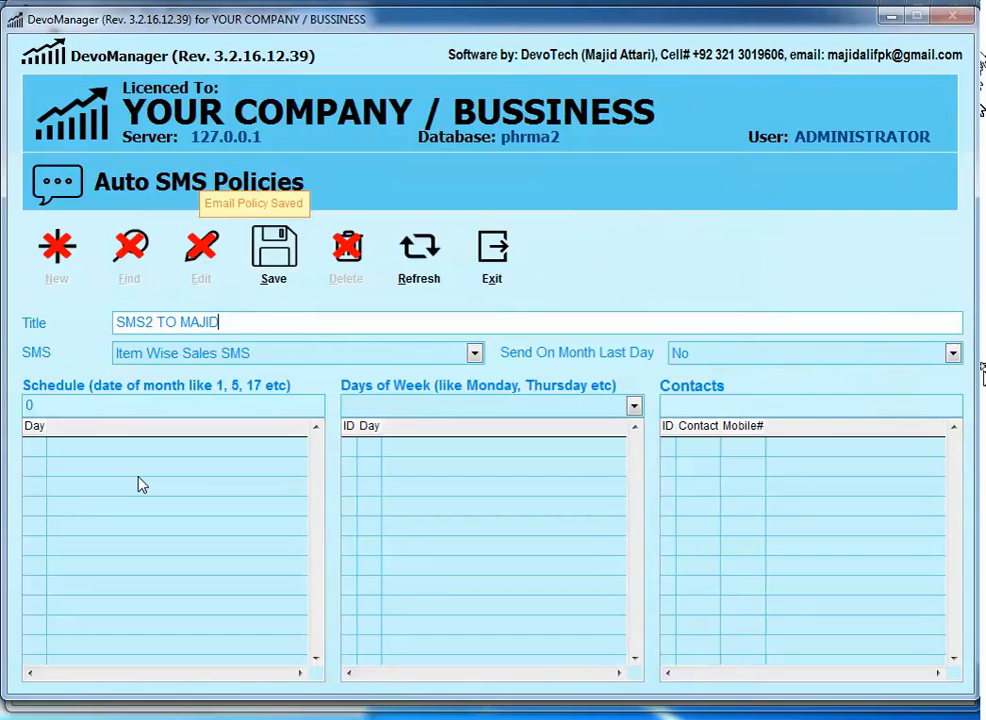
{"action": "key", "text": "Tab"}
{"action": "key", "text": "Tab"}
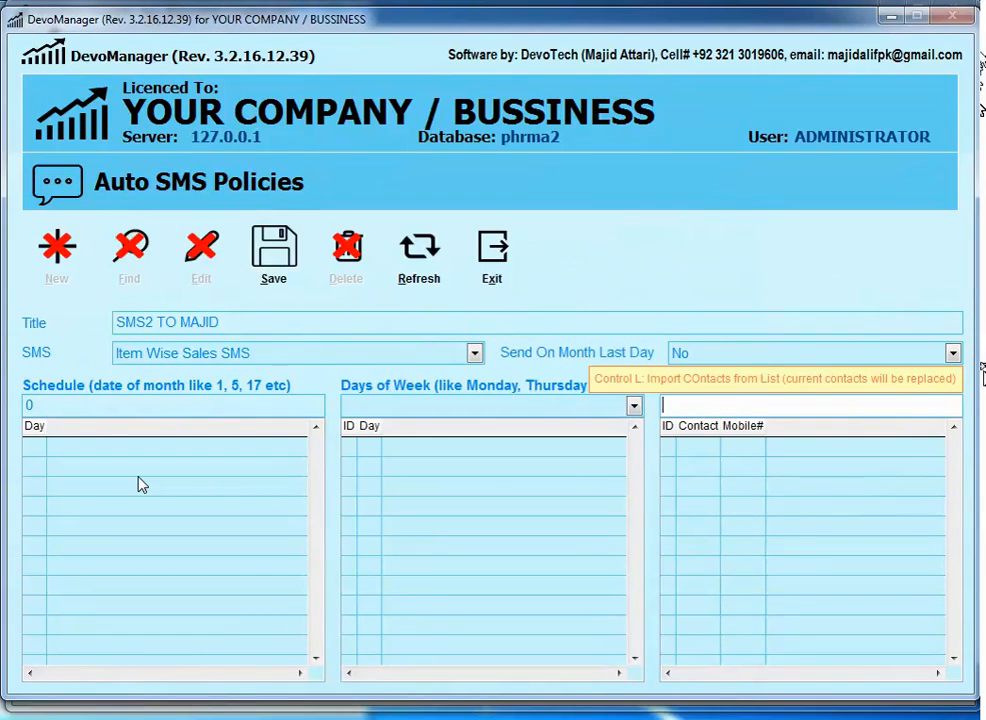
Add the same recipient to the SMS2 policy's contacts and save the policy.
{"action": "type", "text": "MAJID"}
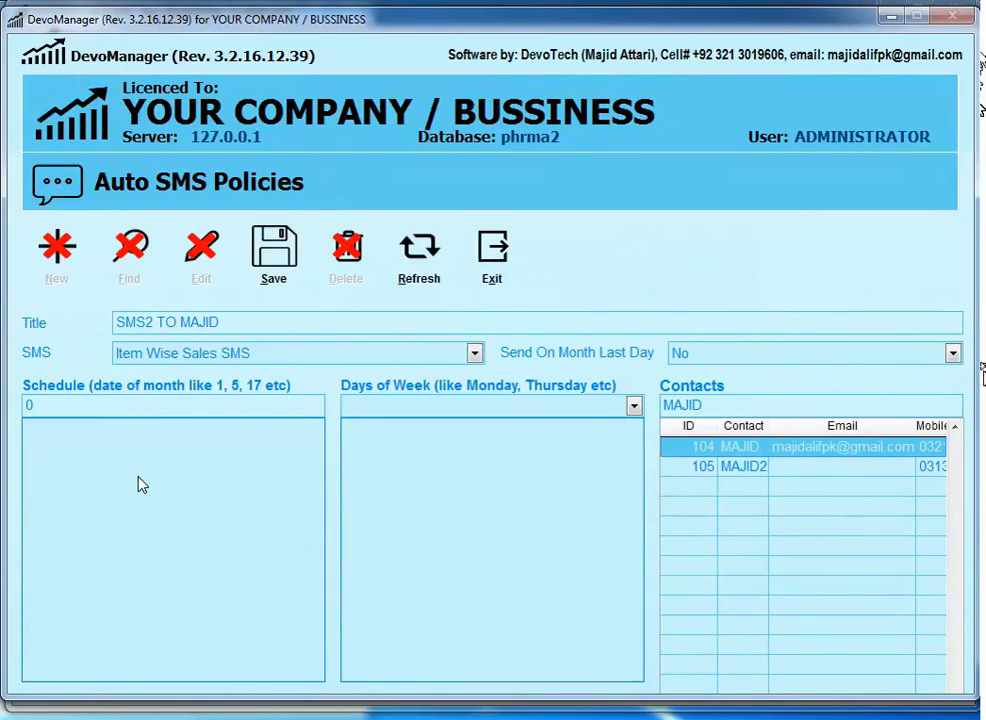
{"action": "key", "text": "Return"}
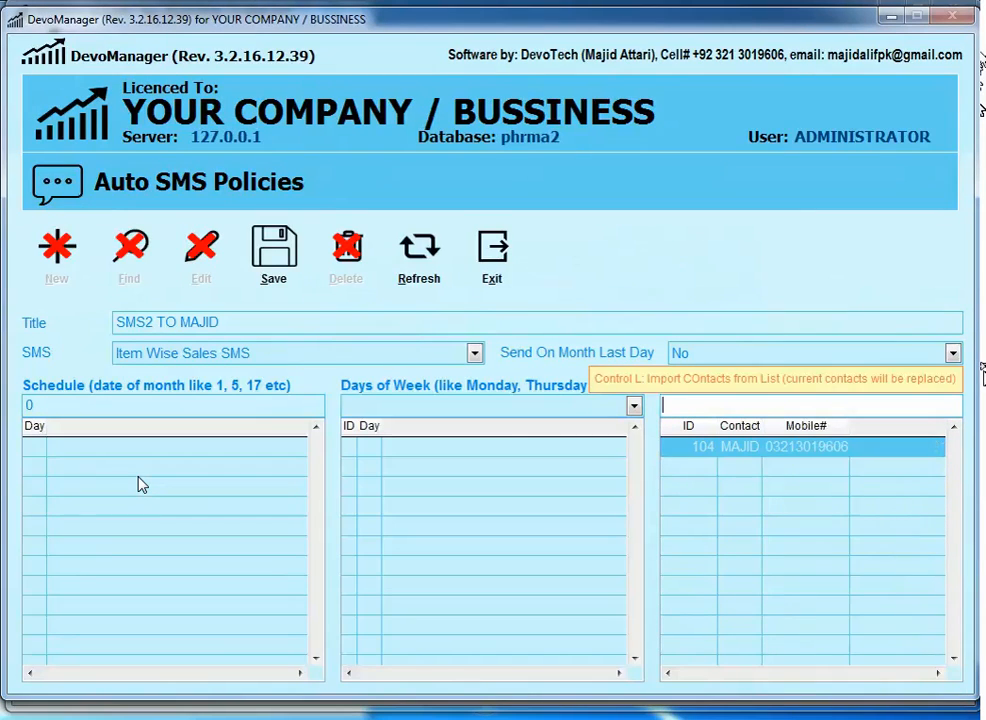
{"action": "left_click", "coordinate": [265, 280]}
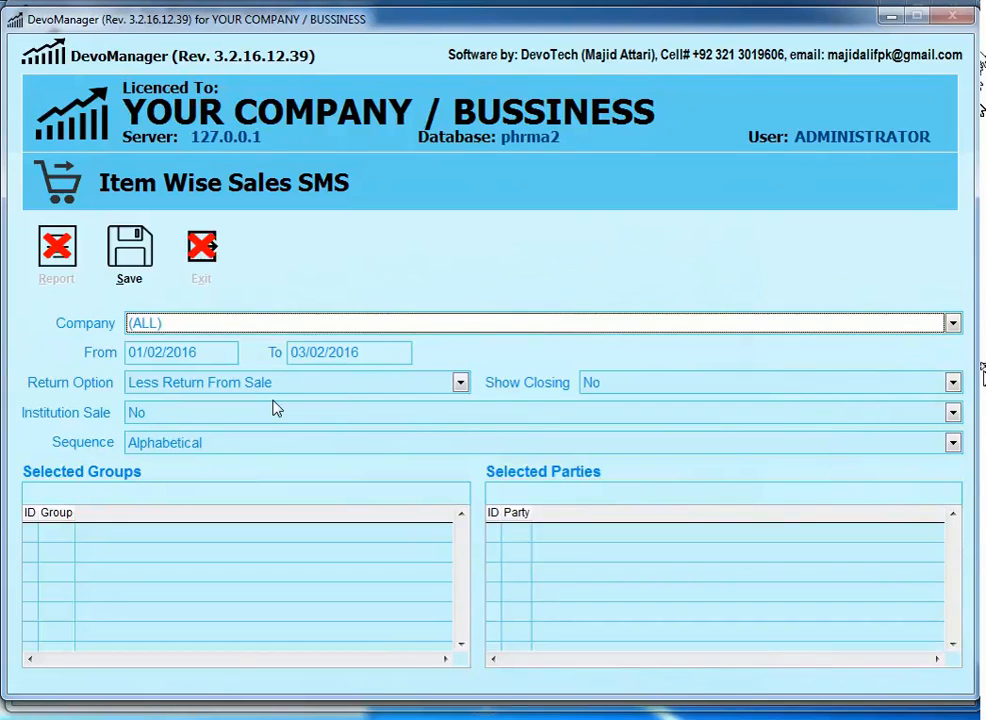
Set the SMS2 report's company to BIO SIGN PHARMA and save the settings without selecting groups or parties.
{"action": "key", "text": "Down"}
{"action": "key", "text": "Return"}
{"action": "key", "text": "Return"}
{"action": "key", "text": "Return"}
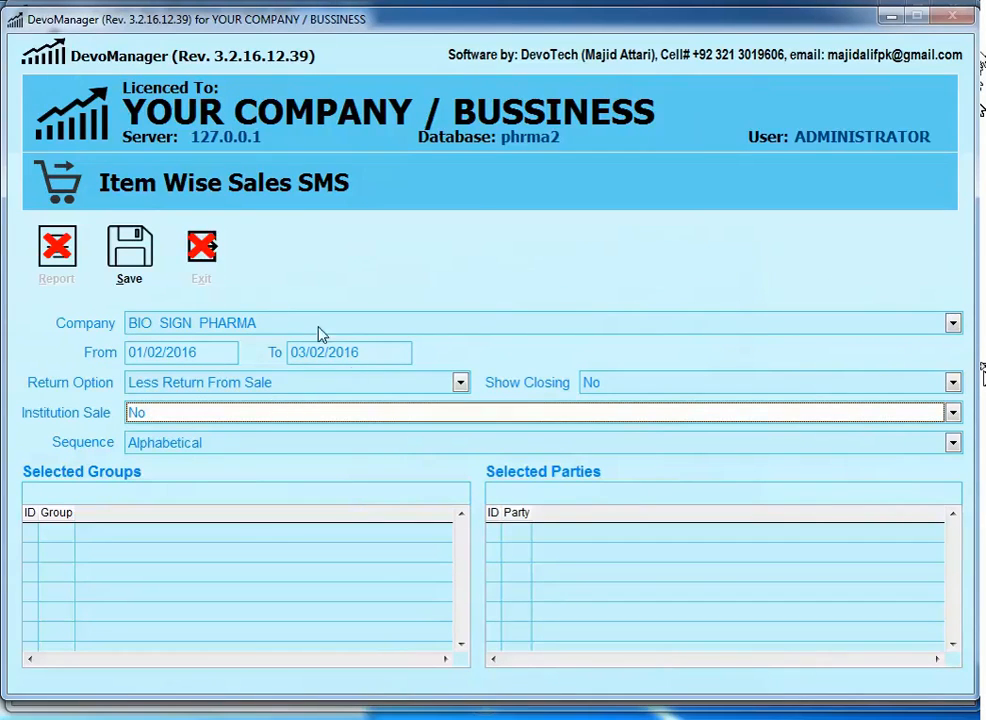
{"action": "left_click", "coordinate": [129, 250]}
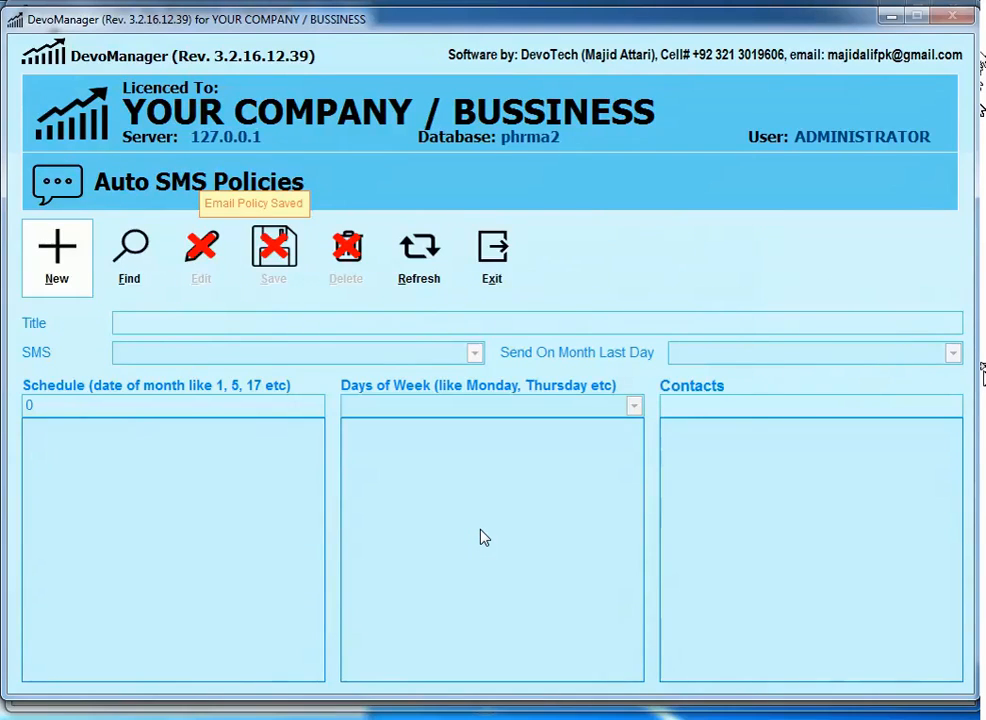
Close the Auto SMS Policies form and open the Send AutoSMS form.
{"action": "left_click", "coordinate": [499, 273]}
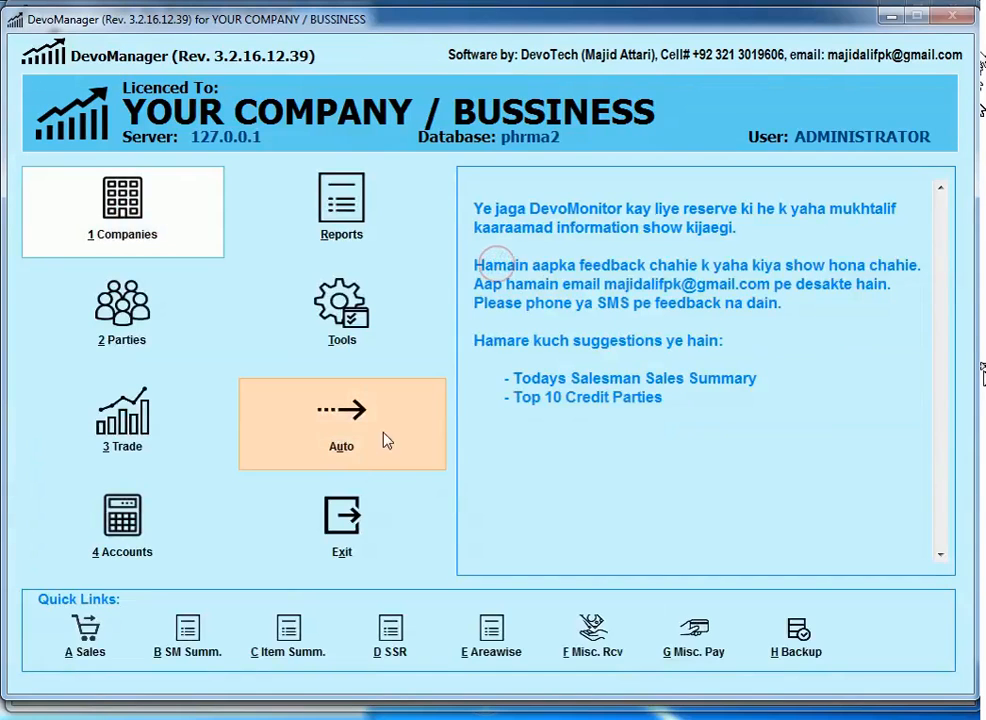
{"action": "left_click", "coordinate": [346, 437]}
{"action": "mouse_move", "coordinate": [395, 458]}
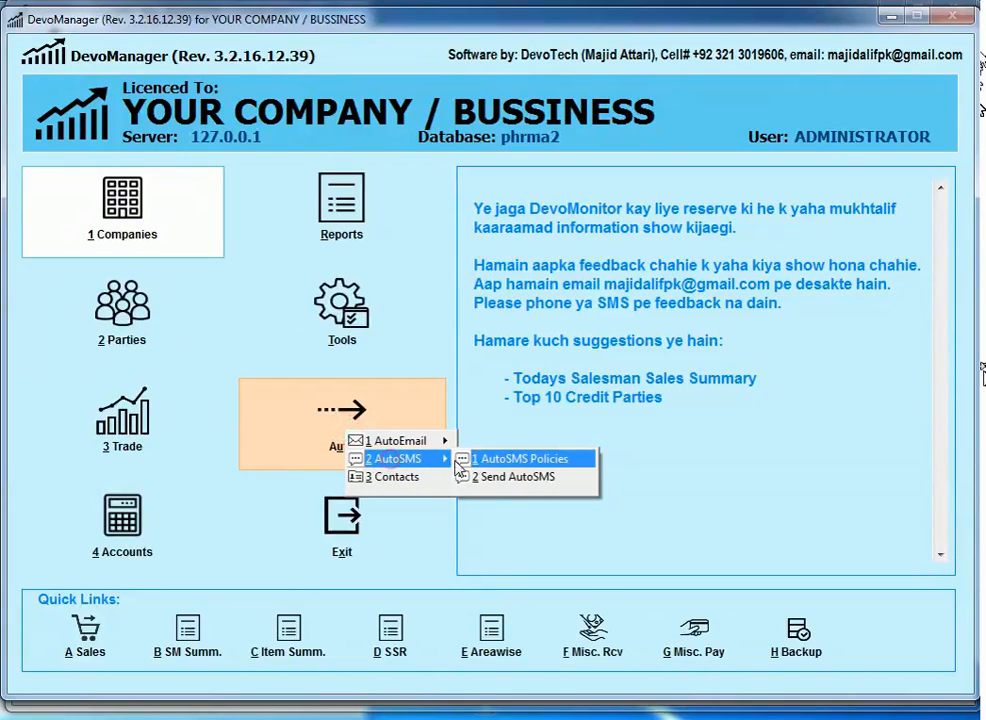
{"action": "left_click", "coordinate": [517, 479]}
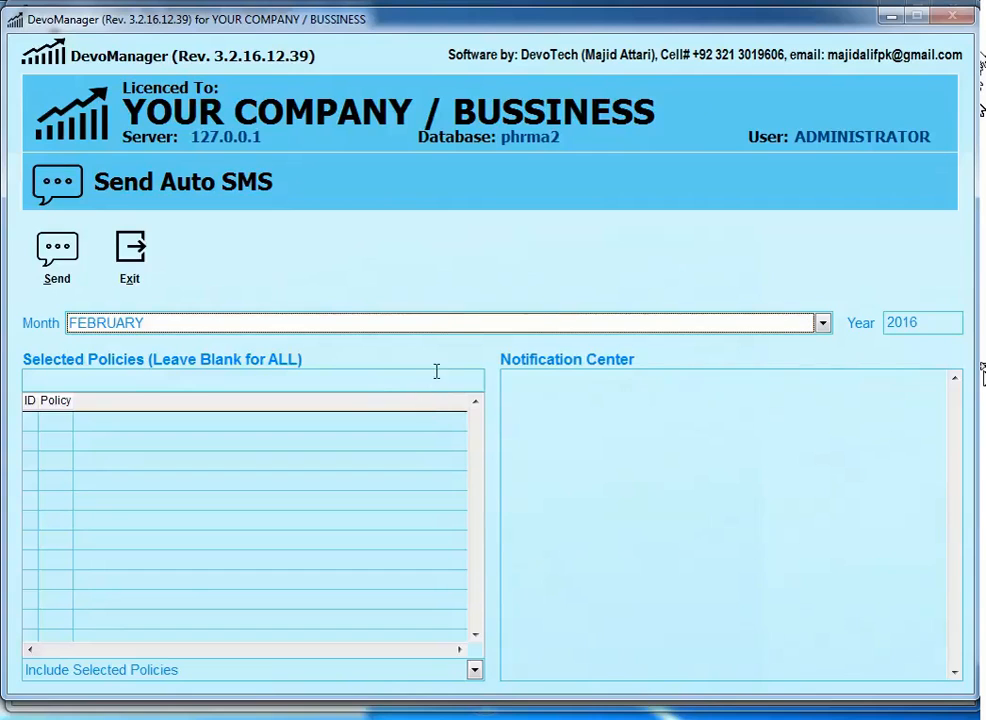
Set the sending period to November 2015.
{"action": "left_click", "coordinate": [446, 330]}
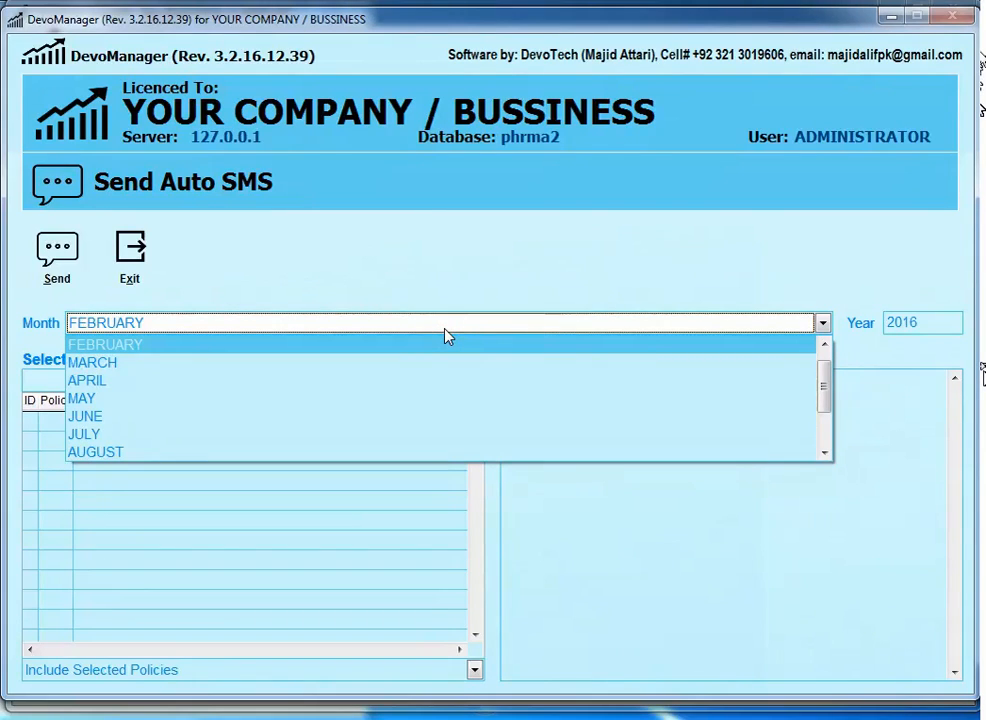
{"action": "left_click_drag", "start_coordinate": [827, 386], "coordinate": [836, 428]}
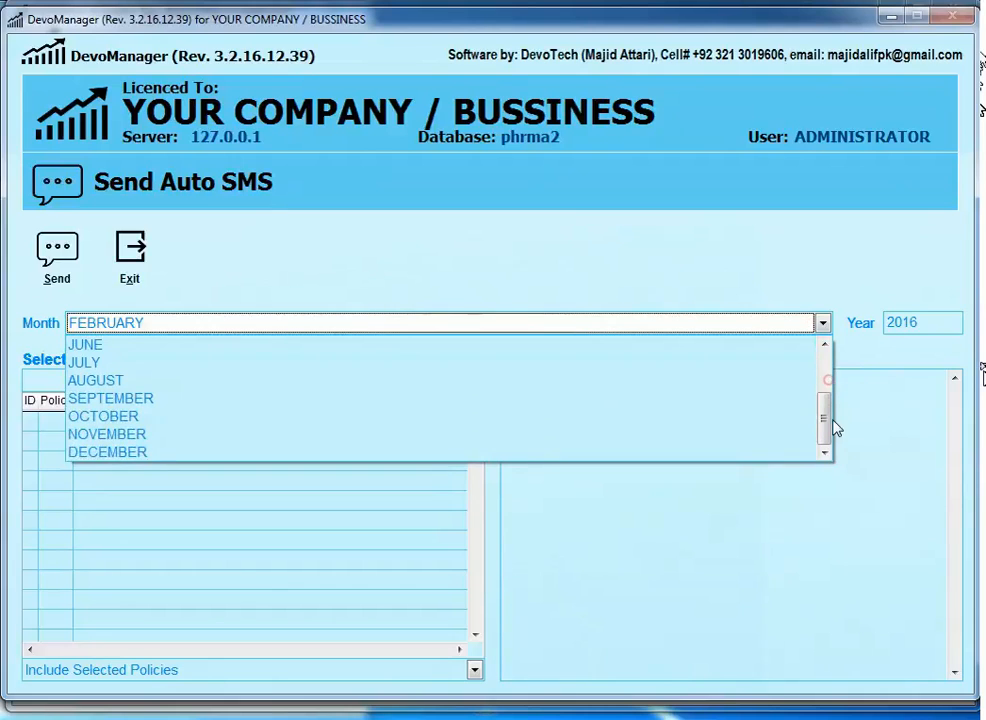
{"action": "left_click", "coordinate": [128, 434]}
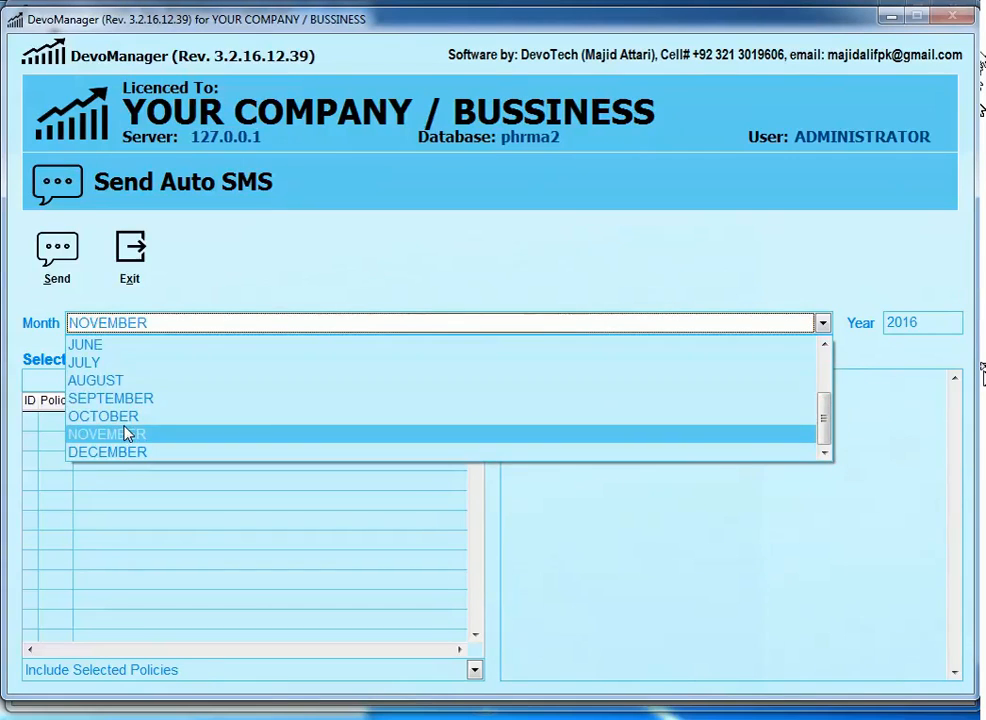
{"action": "double_click", "coordinate": [901, 322]}
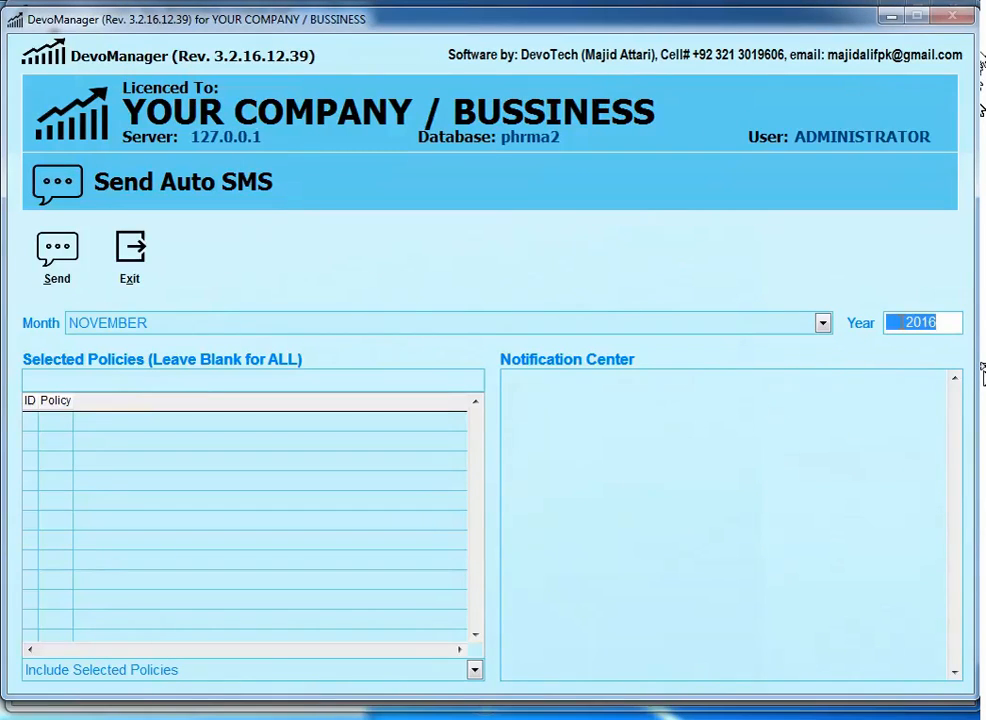
{"action": "type", "text": "2015"}
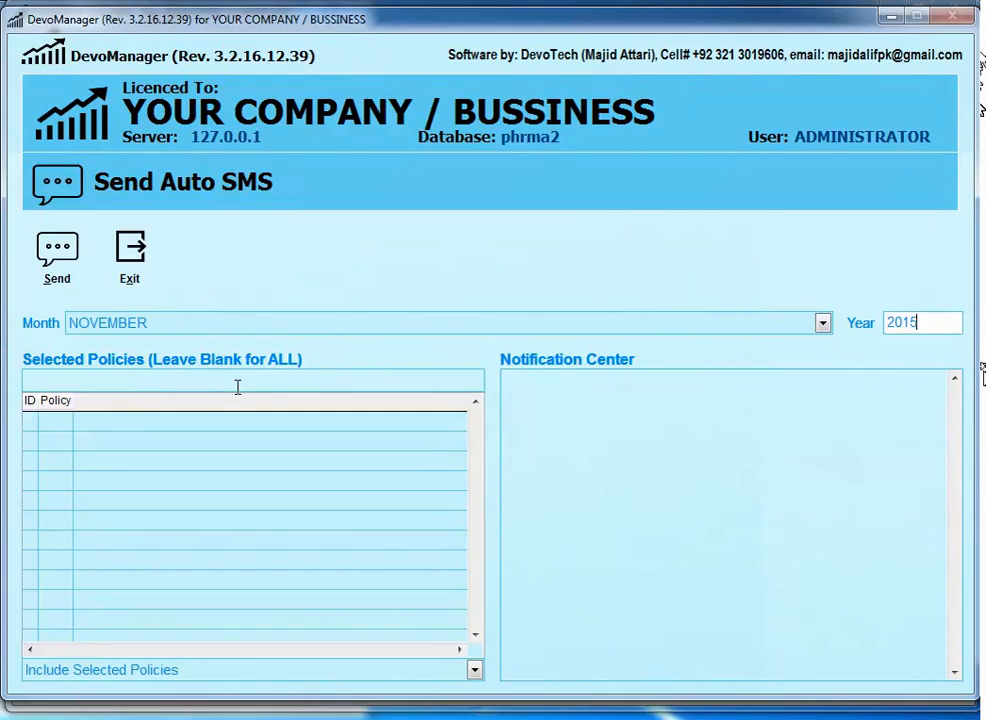
Start sending with the selected policies left blank, and decline the send confirmation.
{"action": "left_click", "coordinate": [57, 377]}
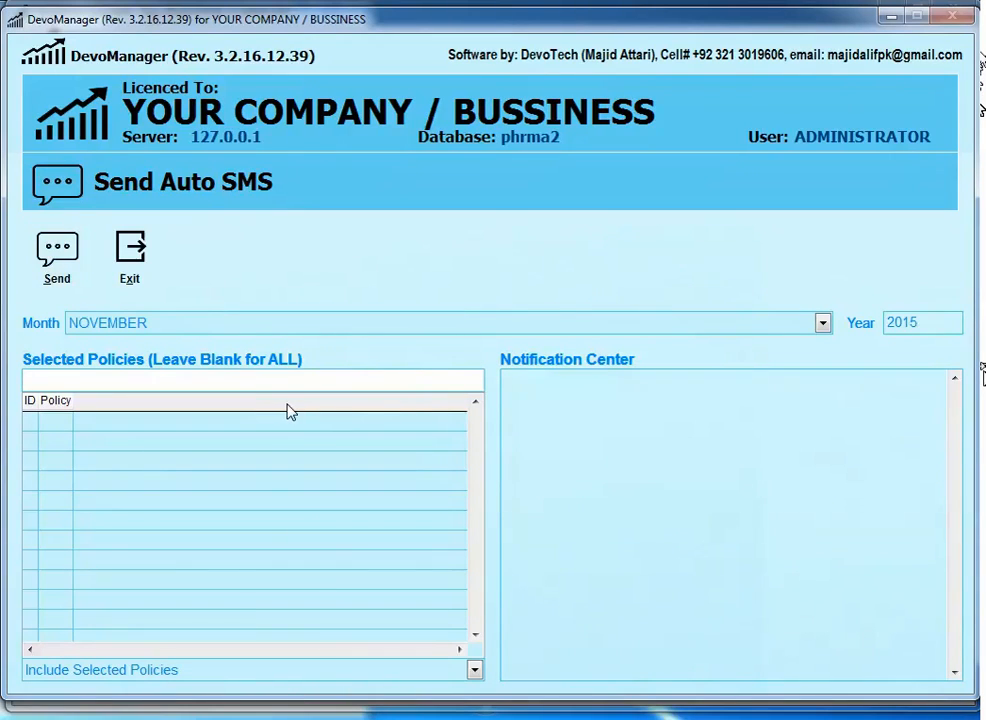
{"action": "left_click", "coordinate": [62, 276]}
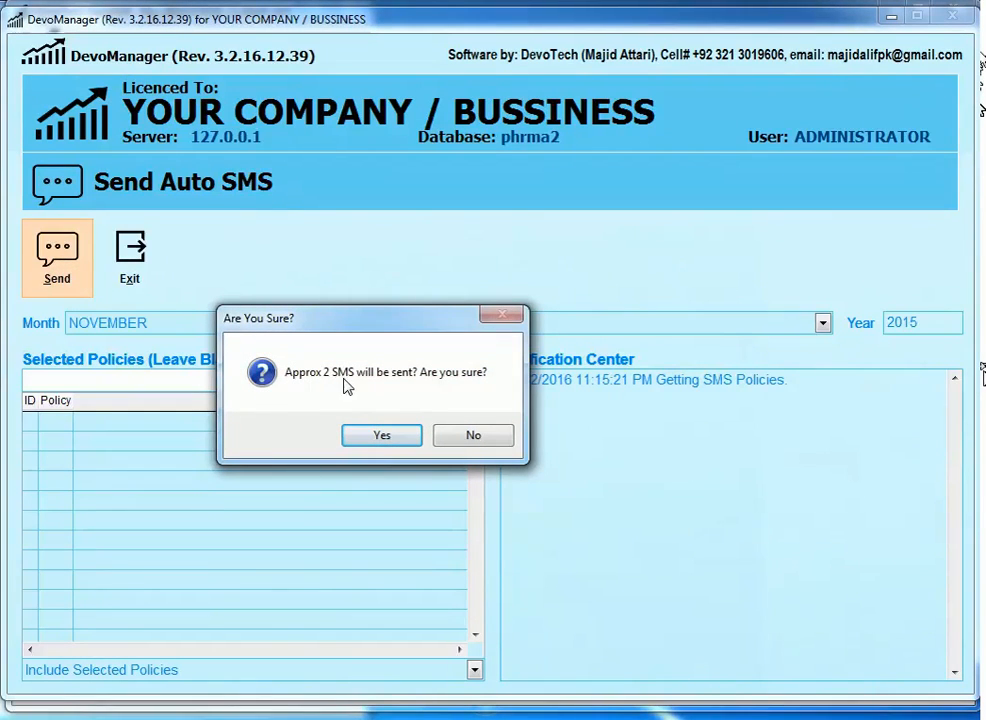
{"action": "left_click", "coordinate": [488, 437]}
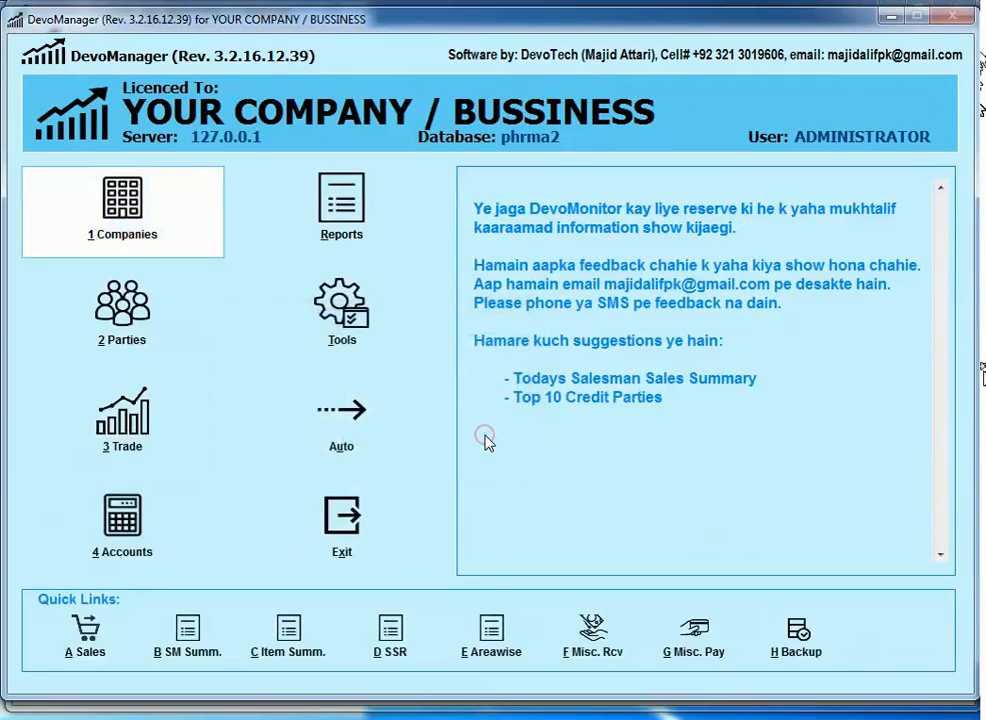
Reopen the Send AutoSMS form from the main screen.
{"action": "left_click", "coordinate": [360, 424]}
{"action": "mouse_move", "coordinate": [430, 455]}
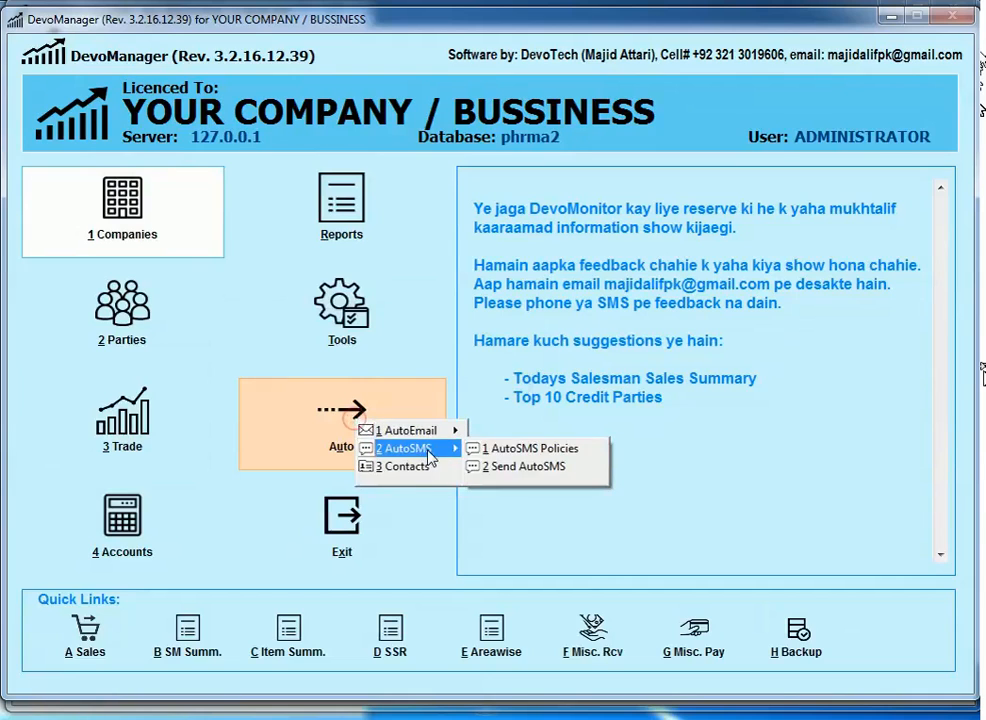
{"action": "left_click", "coordinate": [533, 467]}
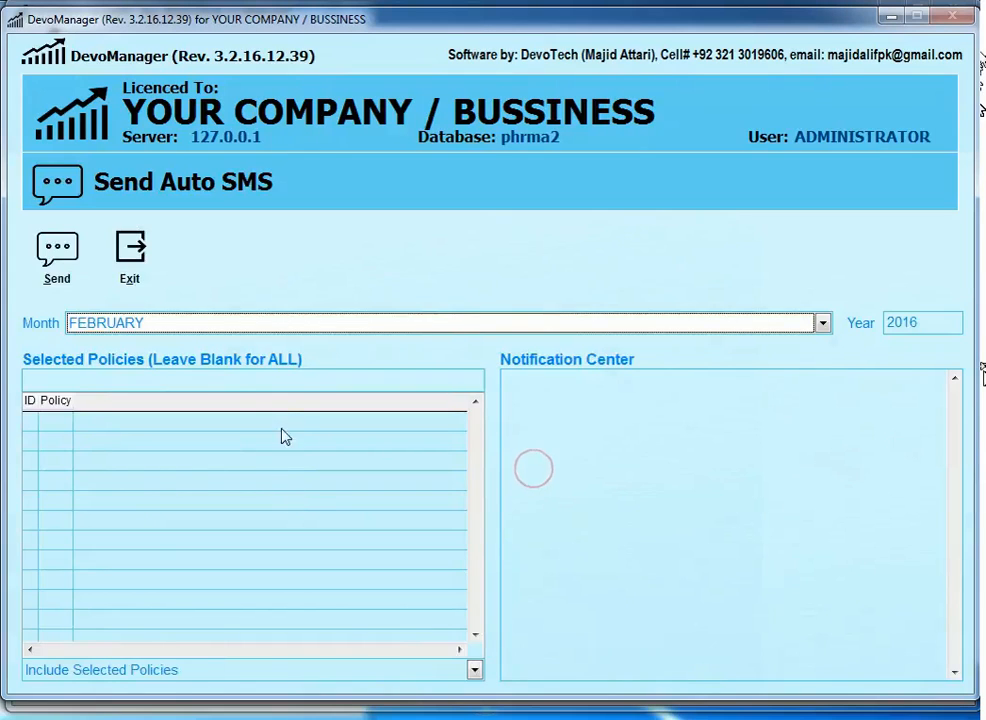
Search the policies with "M" and add the SMS1 policy to the selected policies.
{"action": "left_click", "coordinate": [231, 378]}
{"action": "type", "text": "M"}
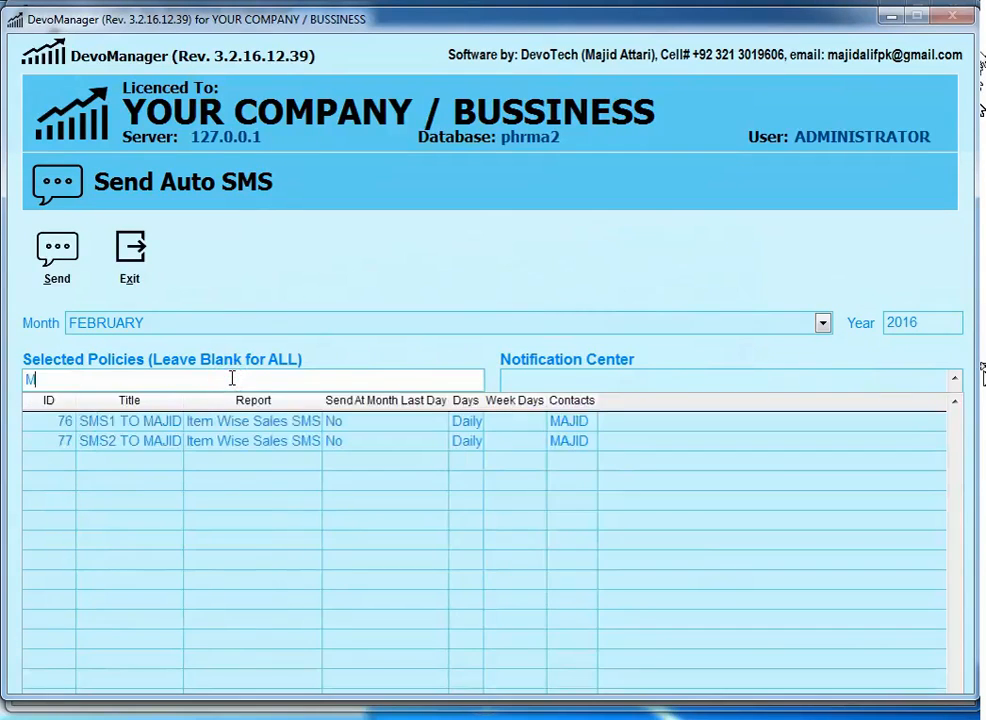
{"action": "key", "text": "Tab"}
{"action": "key", "text": "Return"}
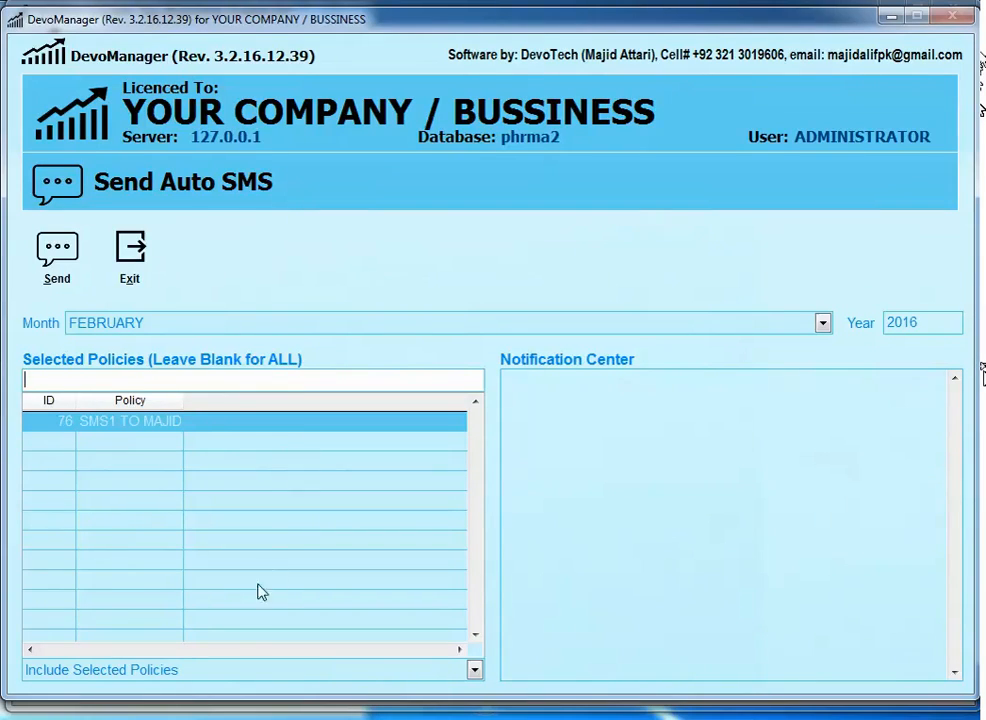
Switch the policy filter to Exclude Selected Excluded and back to Include Selected Policies, and remove the SMS1 policy from the selection.
{"action": "left_click", "coordinate": [472, 671]}
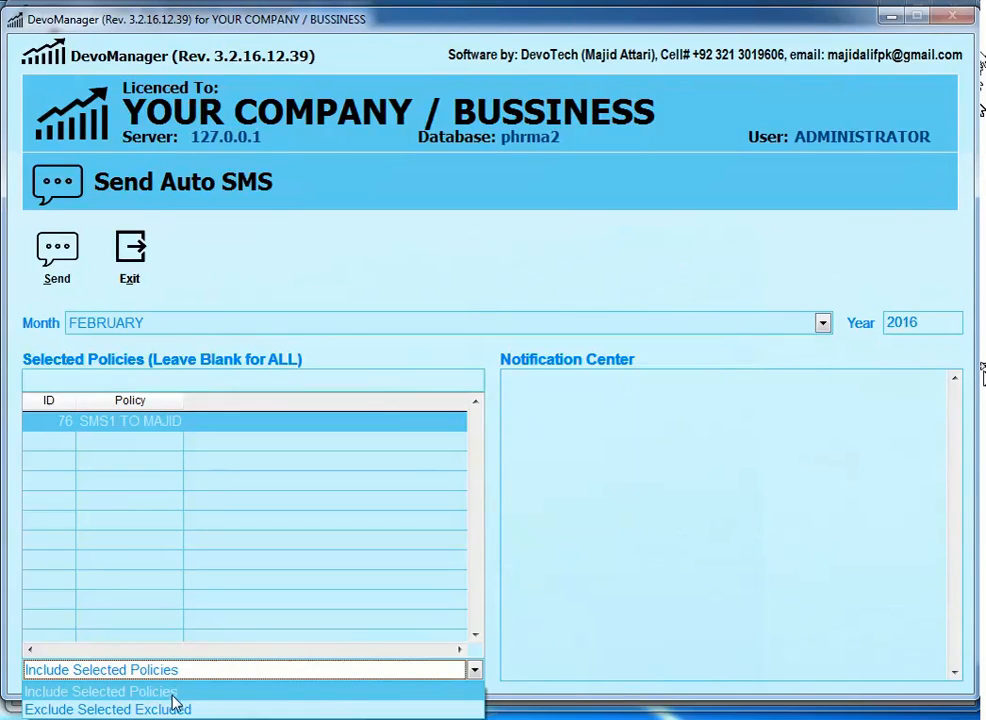
{"action": "left_click", "coordinate": [176, 708]}
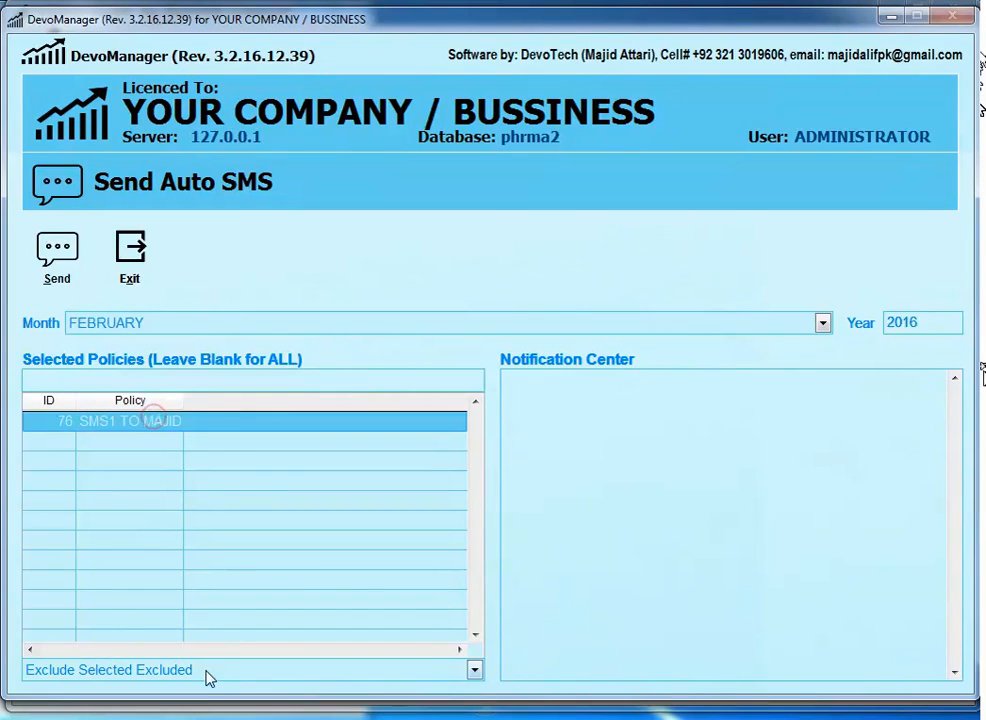
{"action": "left_click", "coordinate": [205, 670]}
{"action": "left_click", "coordinate": [158, 691]}
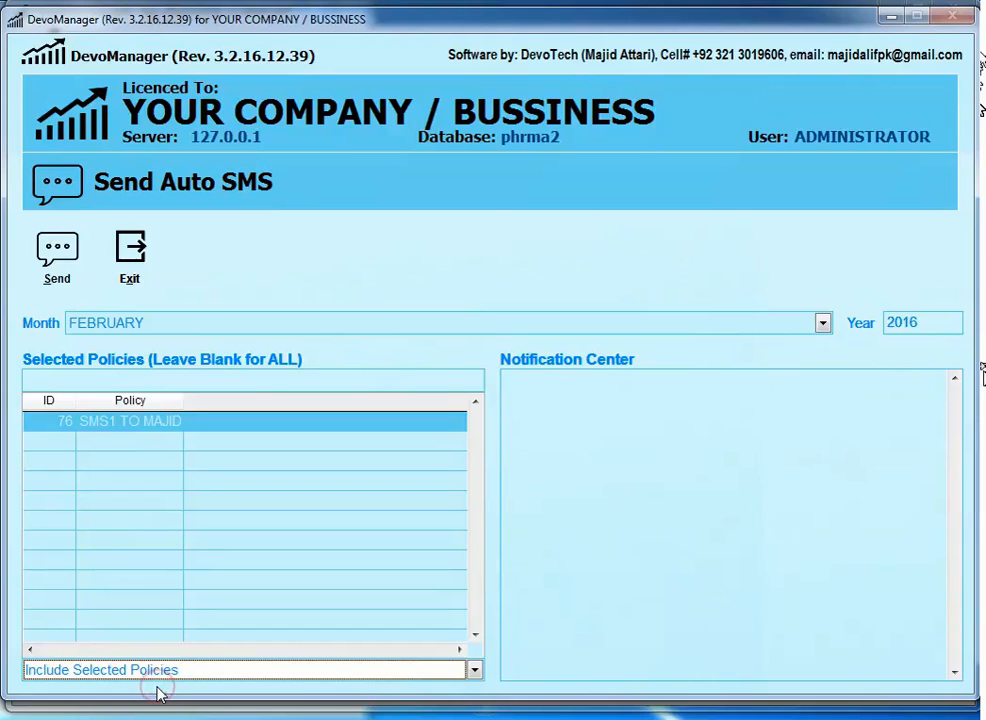
{"action": "left_click", "coordinate": [395, 425]}
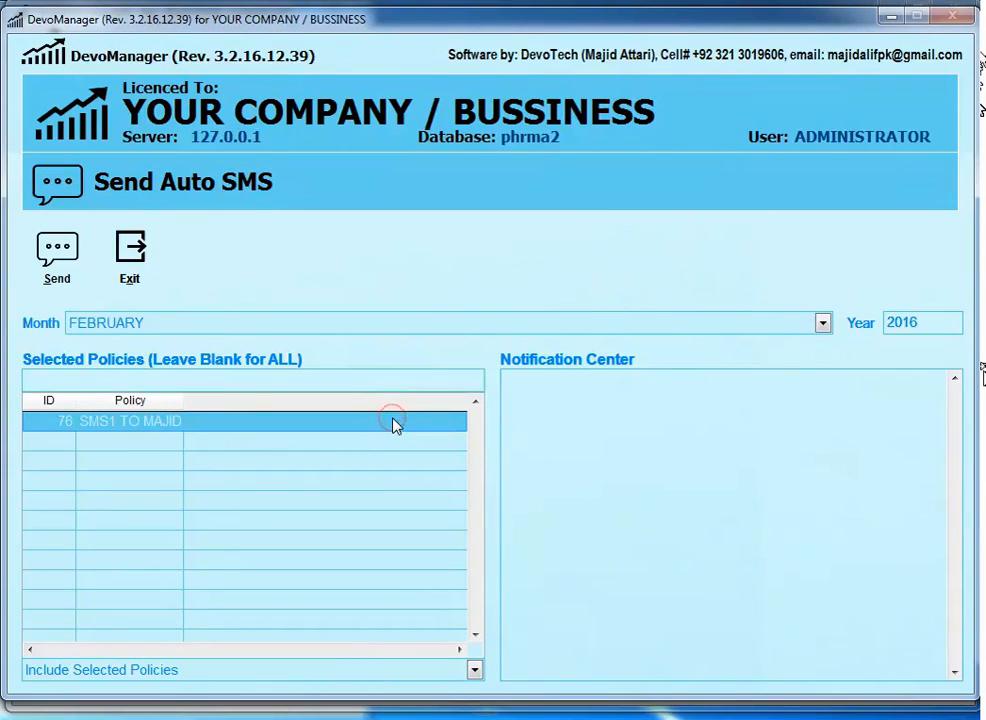
{"action": "key", "text": "Delete"}
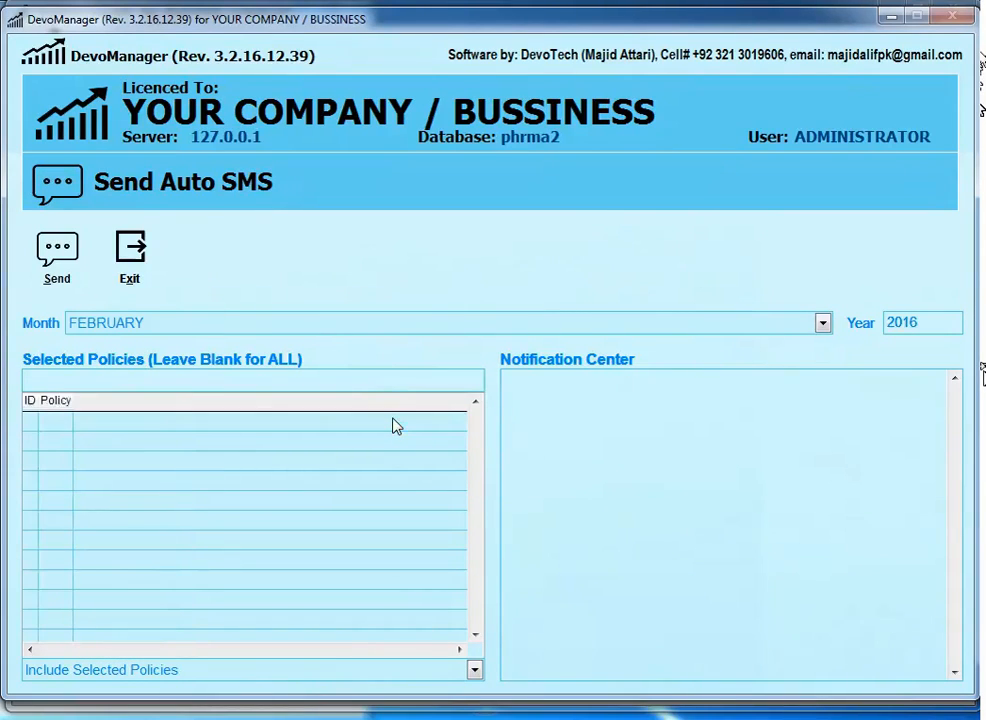
Set the sending period to November 2015 on the Send Auto SMS form.
{"action": "left_click", "coordinate": [543, 322]}
{"action": "left_click_drag", "start_coordinate": [822, 390], "coordinate": [819, 434]}
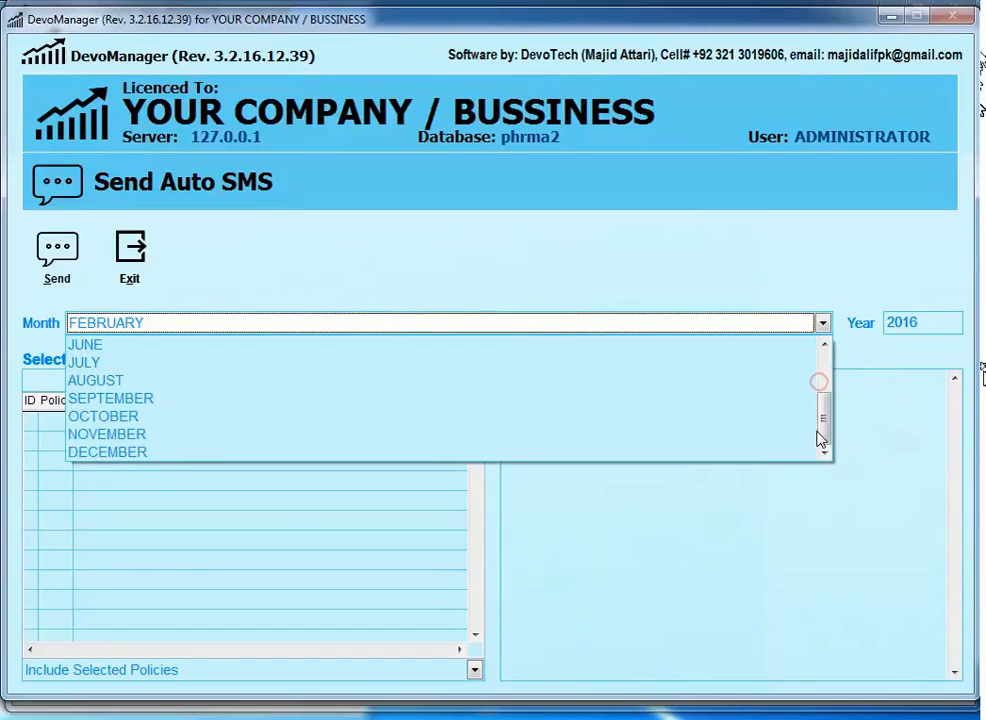
{"action": "left_click", "coordinate": [203, 436]}
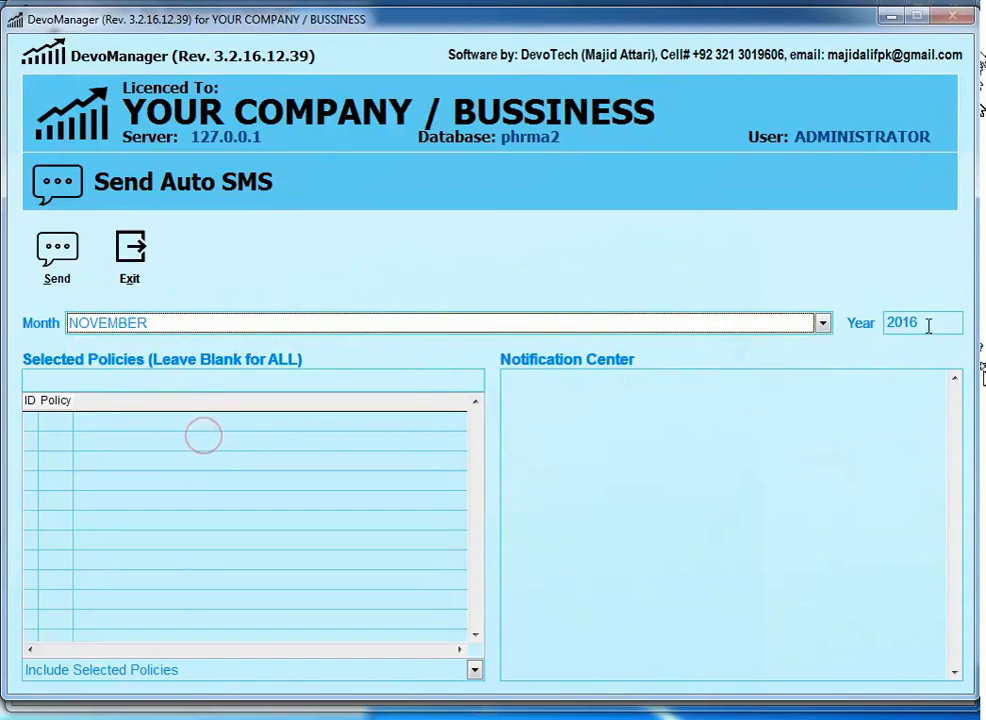
{"action": "left_click", "coordinate": [920, 321]}
{"action": "key", "text": "BackSpace"}
{"action": "key", "text": "BackSpace"}
{"action": "type", "text": "15"}
Send the SMS for all policies with confirmation, and make DevoSMS check for pending messages immediately.
{"action": "left_click", "coordinate": [57, 258]}
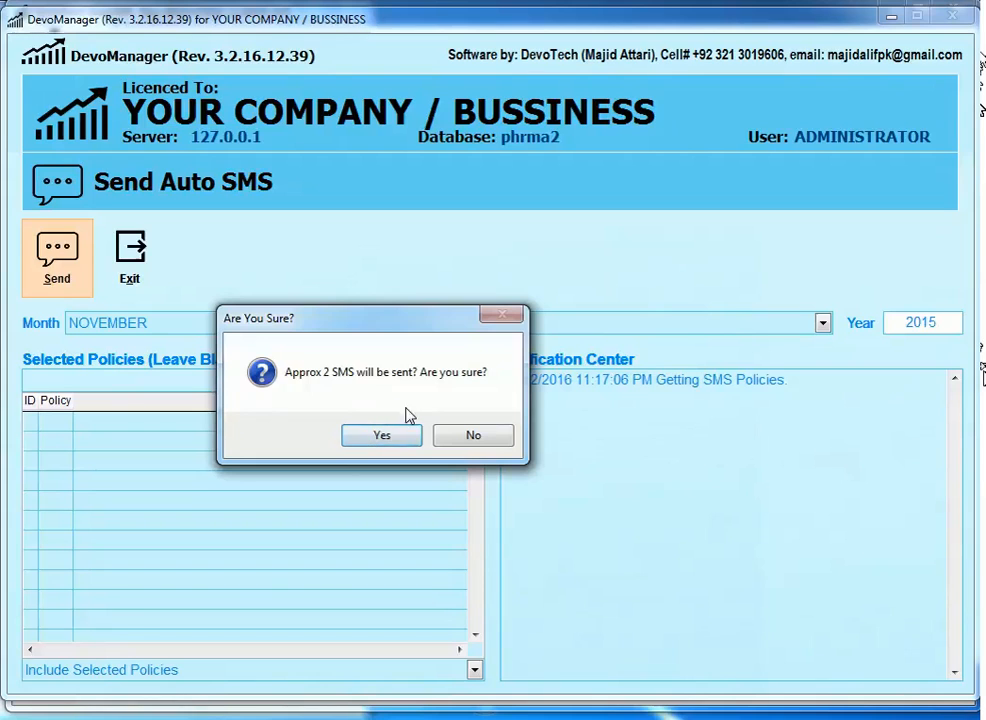
{"action": "left_click", "coordinate": [409, 434]}
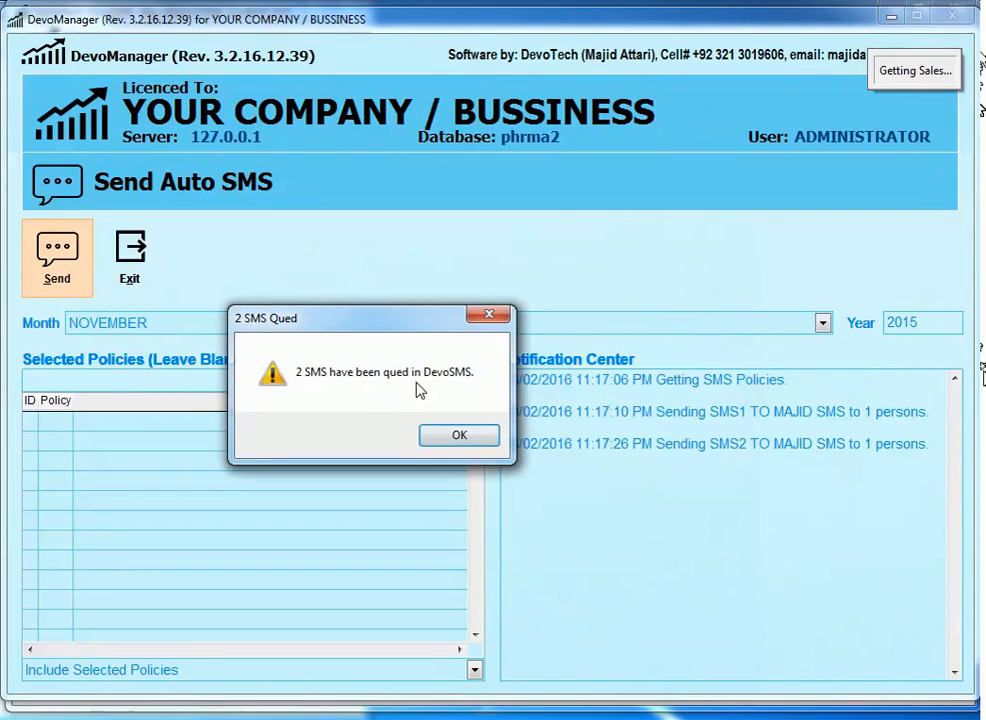
{"action": "left_click", "coordinate": [464, 437]}
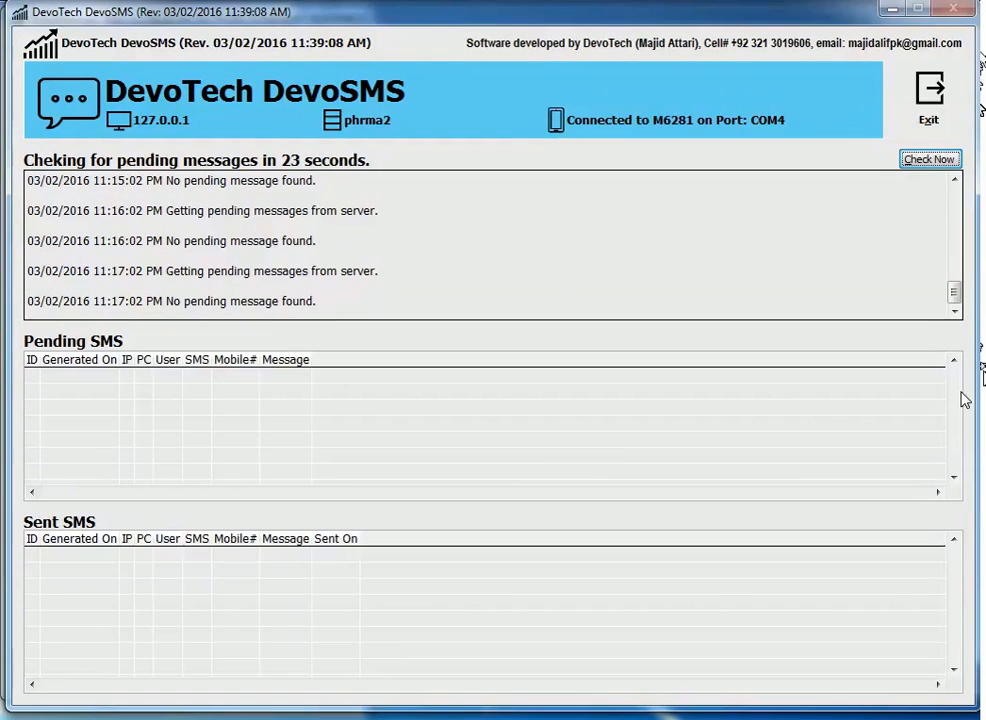
{"action": "left_click", "coordinate": [937, 161]}
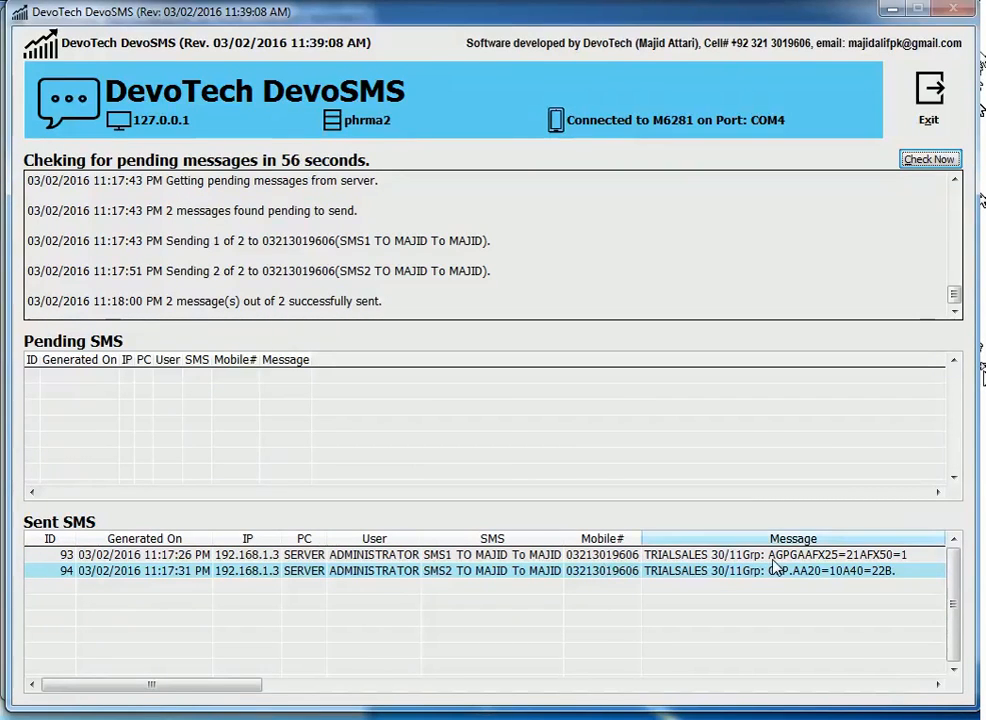
Switch to MyPhoneExplorer, dismiss the new SMS notification, and open the two latest TRIAL SALES messages in the inbox.
{"action": "key", "text": "alt+Tab"}
{"action": "left_click", "coordinate": [203, 157]}
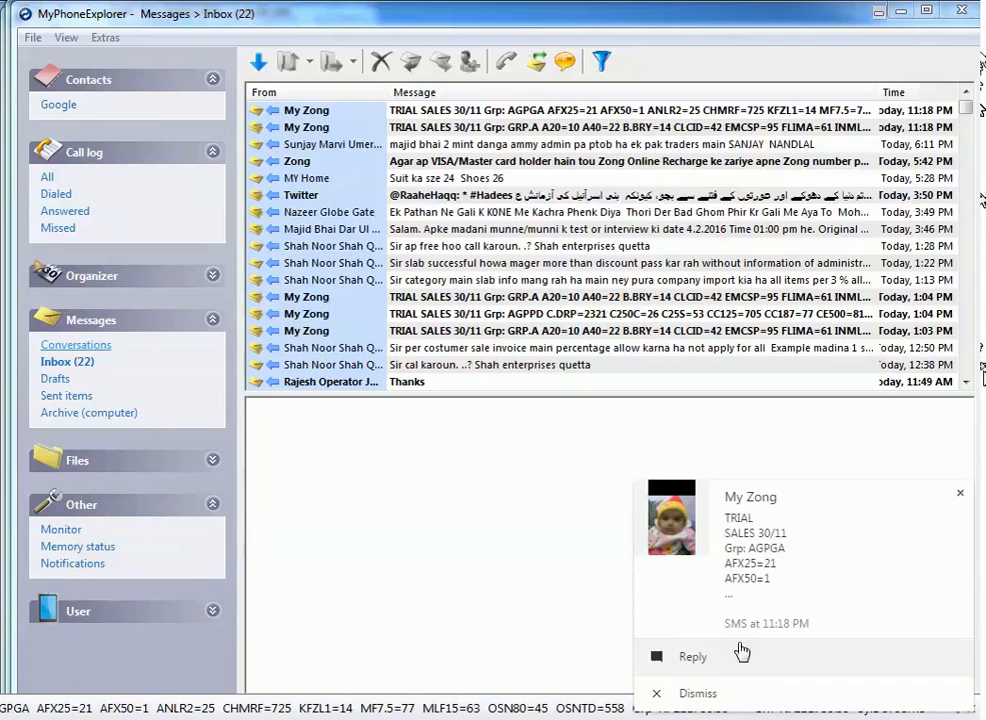
{"action": "left_click", "coordinate": [697, 693]}
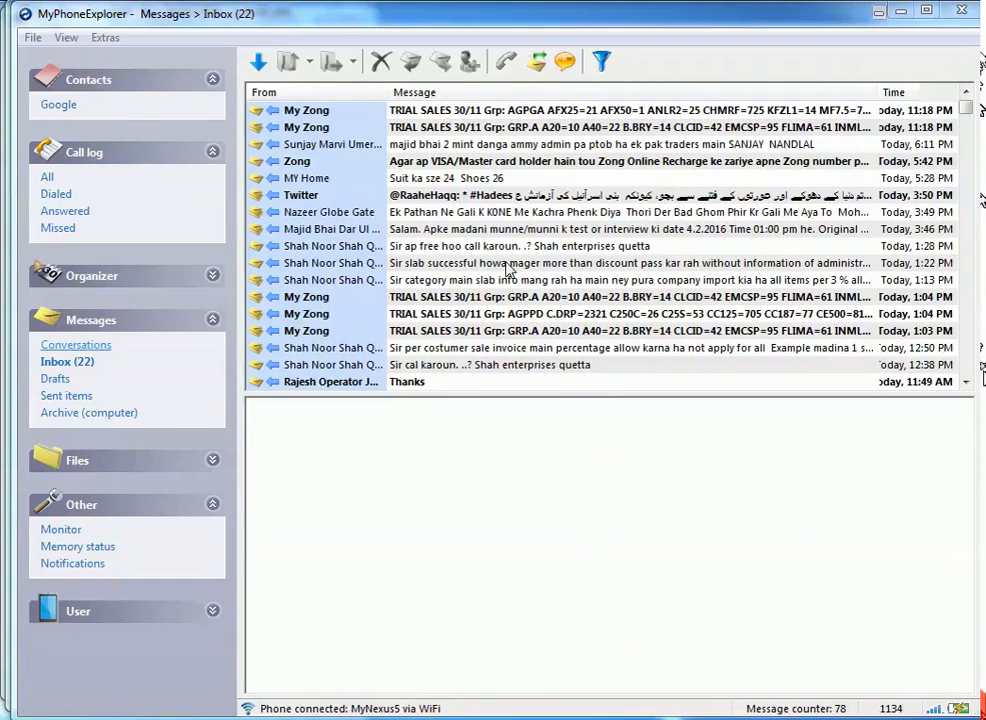
{"action": "left_click", "coordinate": [327, 117]}
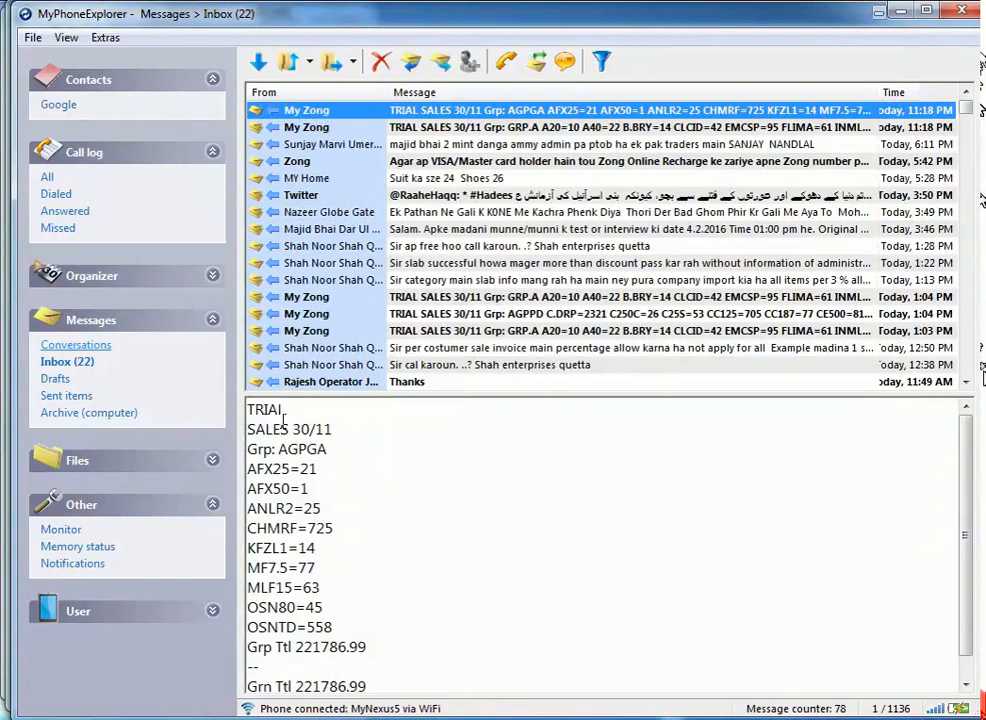
{"action": "left_click", "coordinate": [320, 127]}
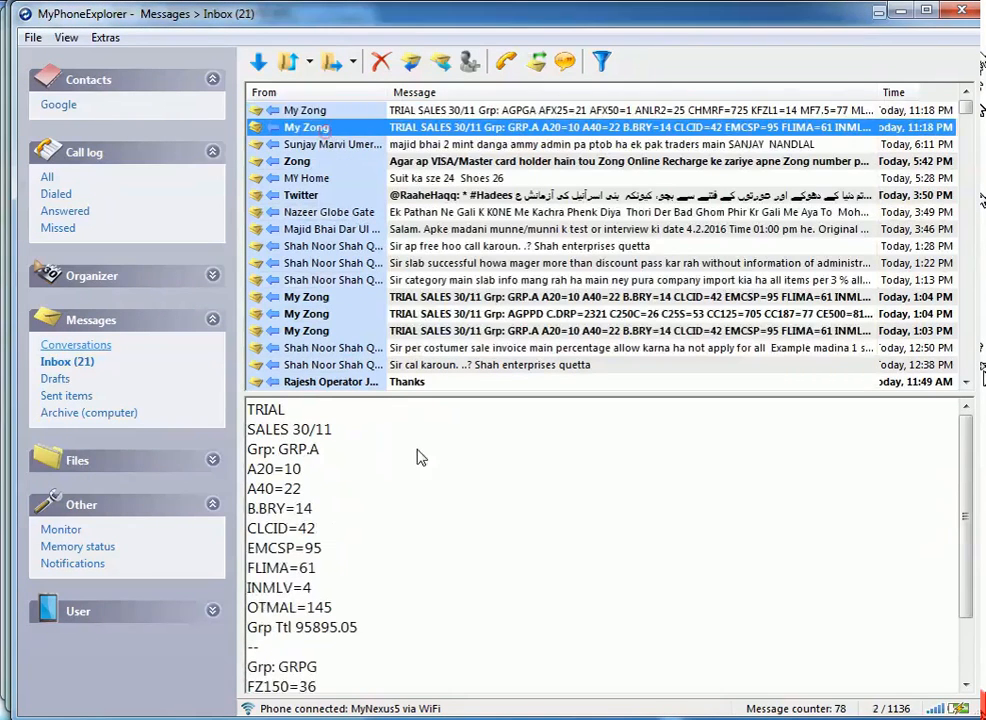
Examine the GRP.A sales message for its heading, sales date, item groups, group totals, grand total and sender signature.
{"action": "double_click", "coordinate": [266, 410]}
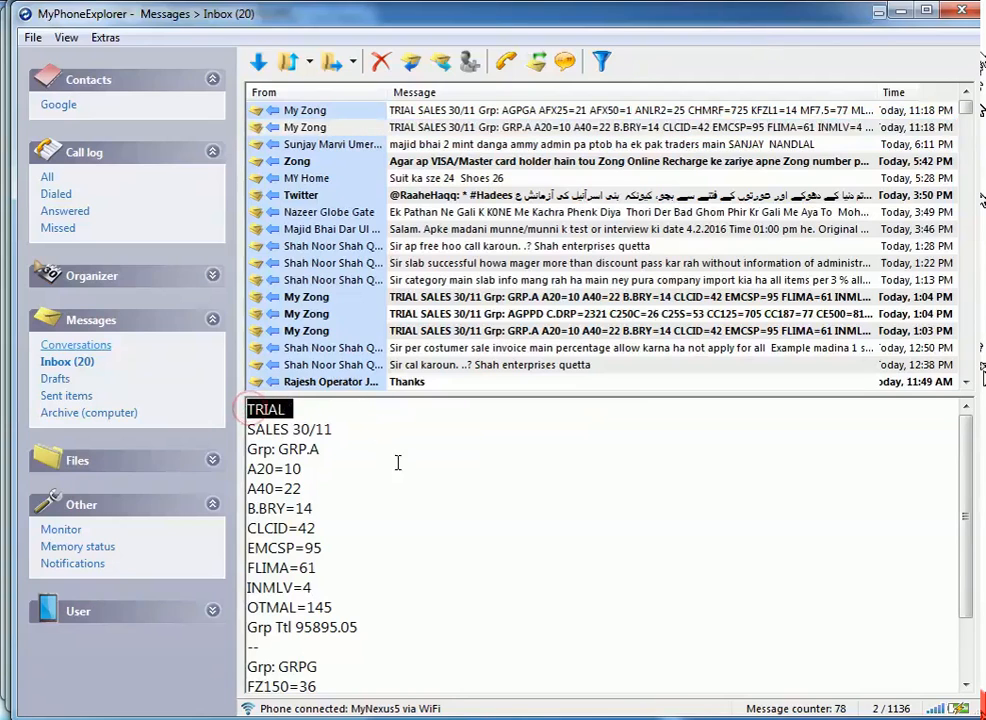
{"action": "left_click_drag", "start_coordinate": [248, 429], "coordinate": [347, 428]}
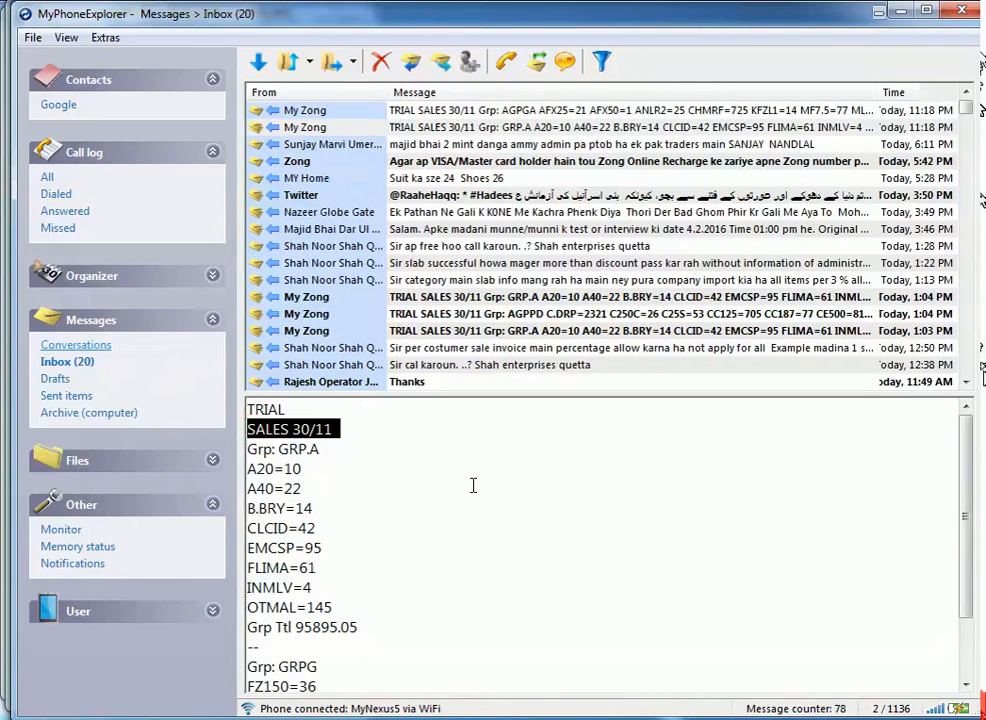
{"action": "left_click", "coordinate": [257, 449]}
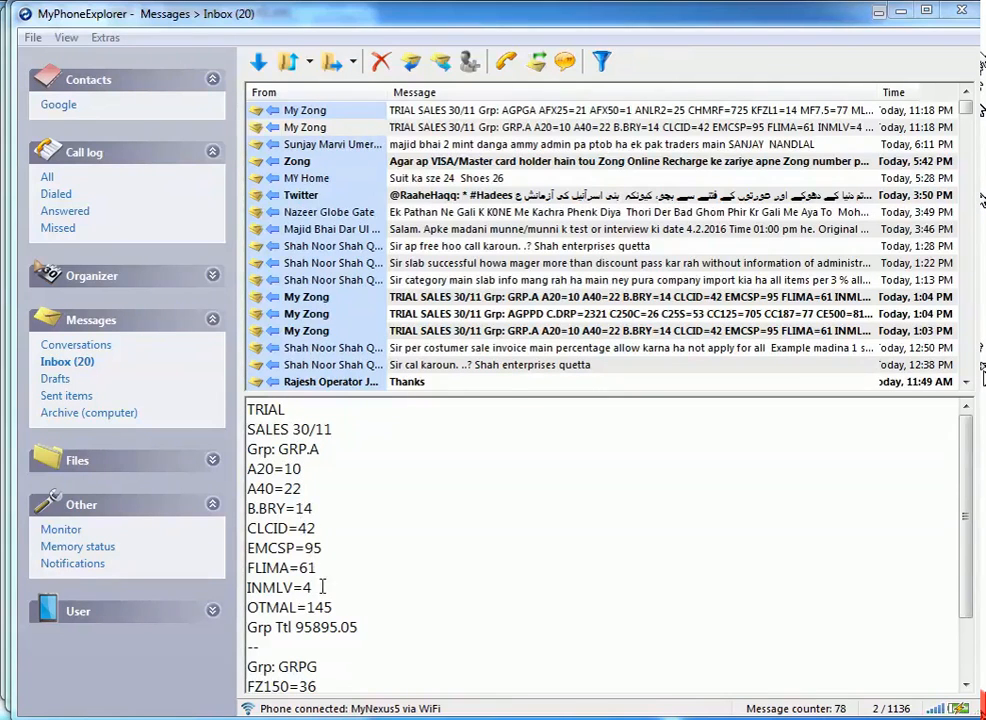
{"action": "double_click", "coordinate": [316, 627]}
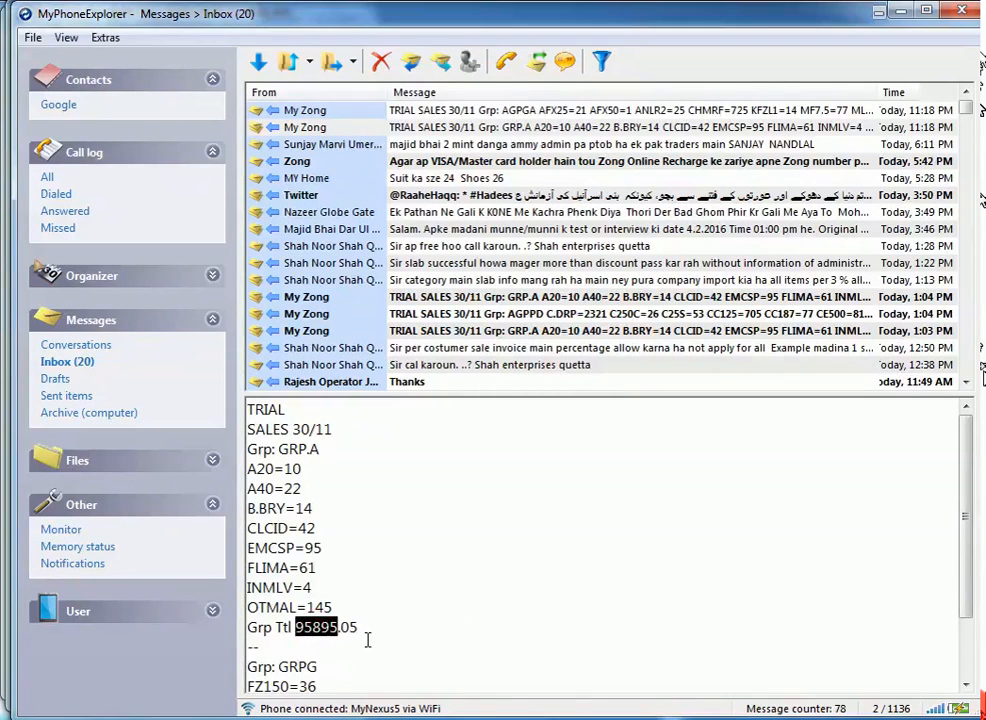
{"action": "scroll", "coordinate": [368, 640], "scroll_direction": "down", "scroll_amount": 1}
{"action": "left_click_drag", "start_coordinate": [247, 607], "coordinate": [322, 605]}
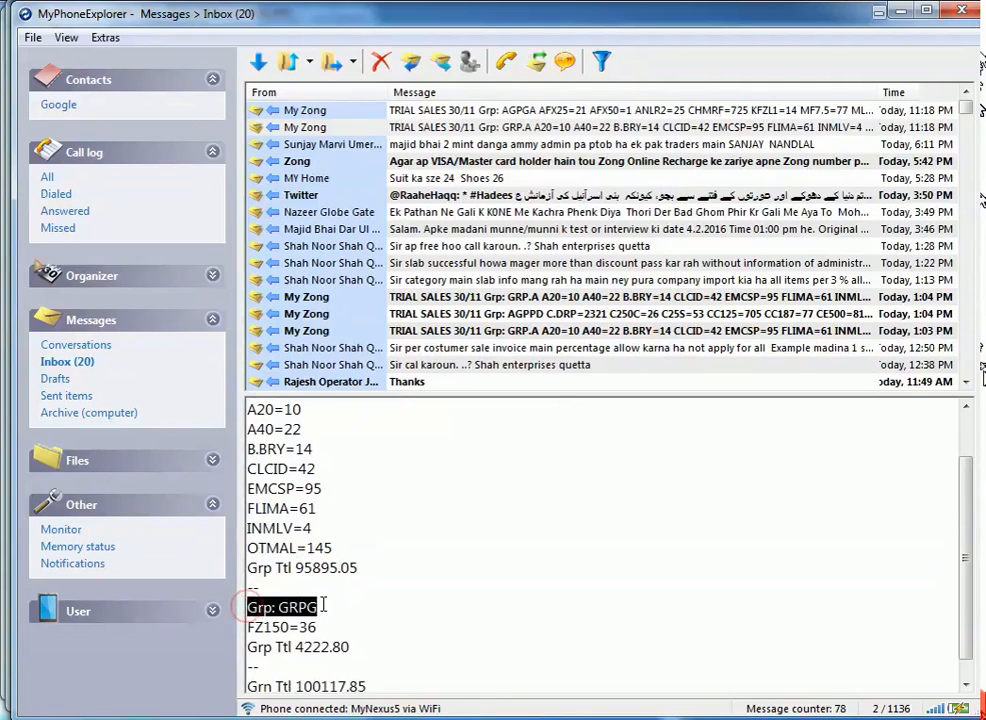
{"action": "double_click", "coordinate": [309, 647]}
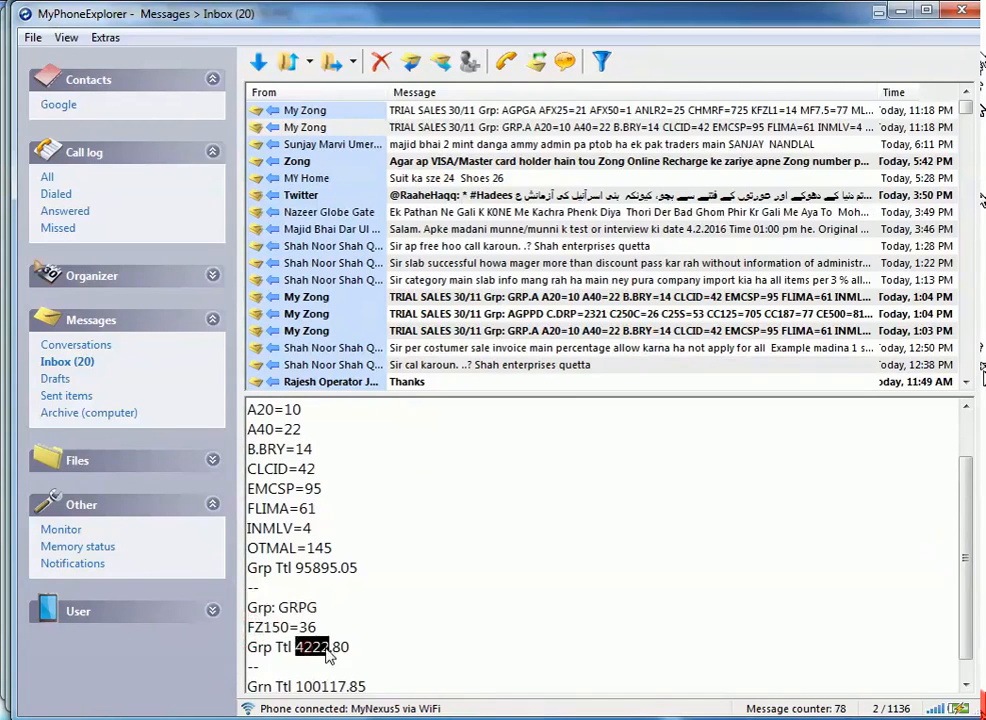
{"action": "scroll", "coordinate": [418, 643], "scroll_direction": "down", "scroll_amount": 1}
{"action": "left_click_drag", "start_coordinate": [296, 663], "coordinate": [343, 661]}
{"action": "double_click", "coordinate": [320, 683]}
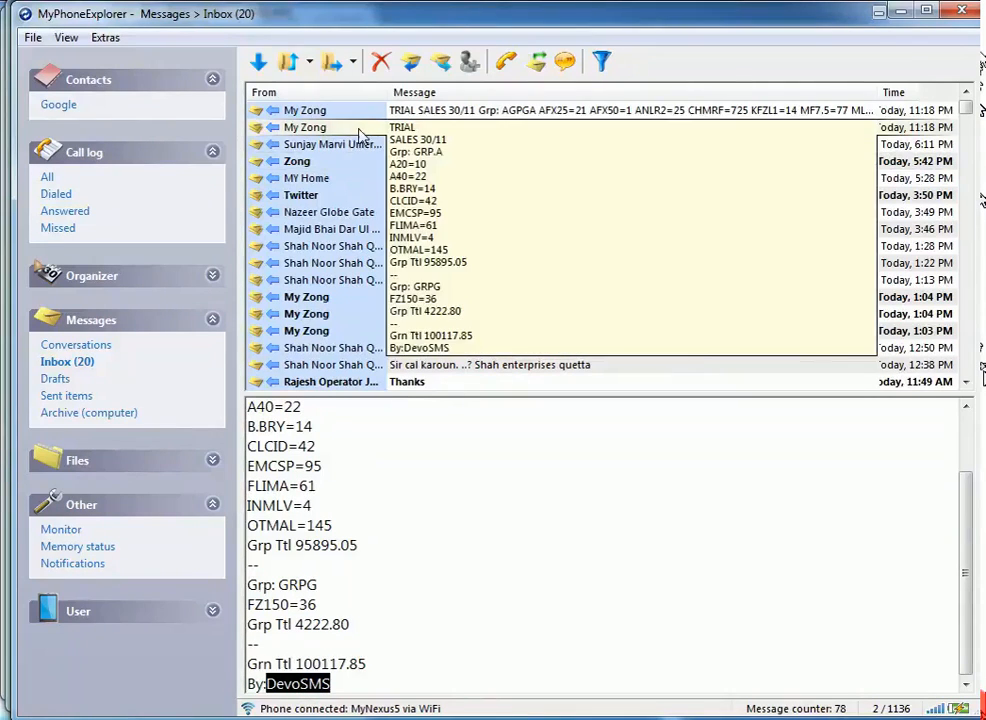
Compare the two received TRIAL SALES messages with the Sent SMS entries in DevoSMS.
{"action": "left_click", "coordinate": [281, 116]}
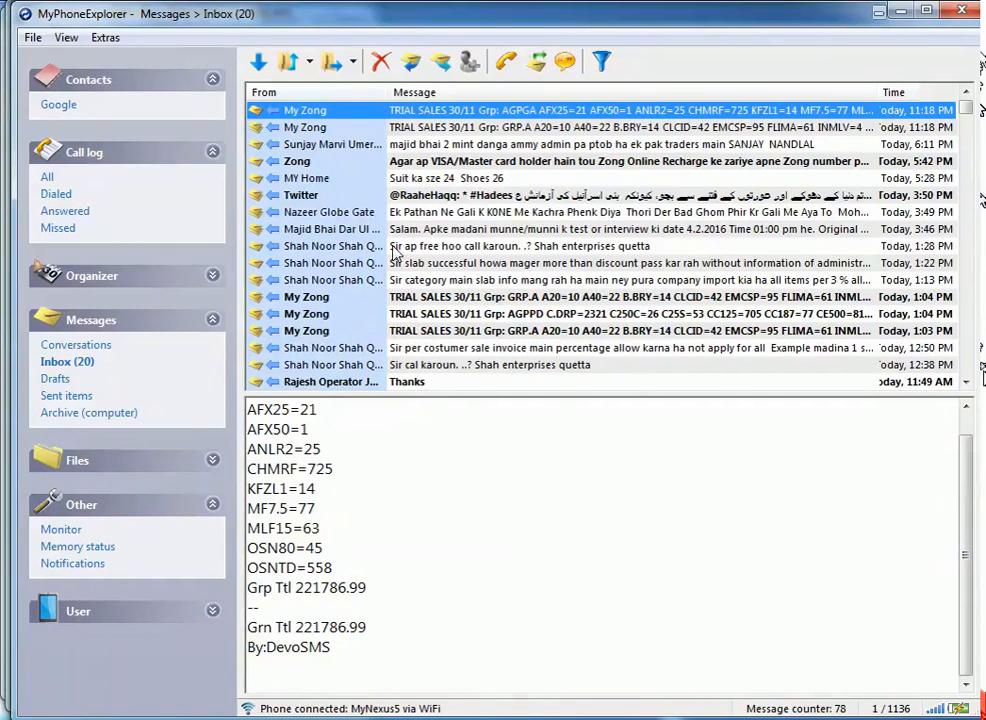
{"action": "left_click", "coordinate": [305, 127]}
{"action": "left_click", "coordinate": [385, 114]}
{"action": "left_click", "coordinate": [487, 129]}
{"action": "key", "text": "alt+Tab"}
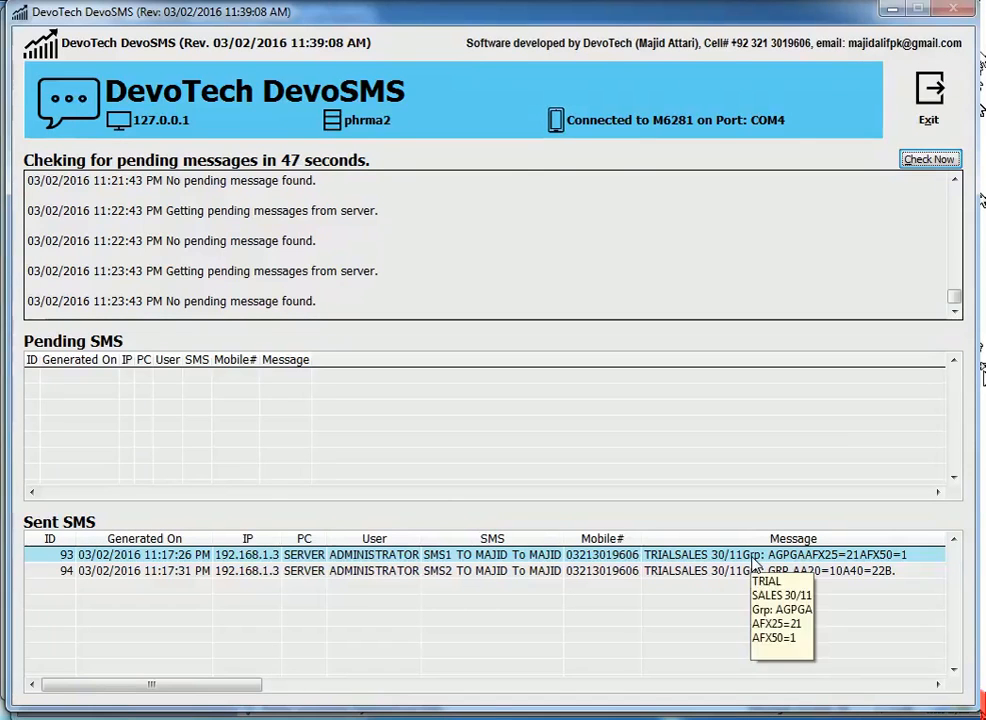
{"action": "key", "text": "alt+Tab"}
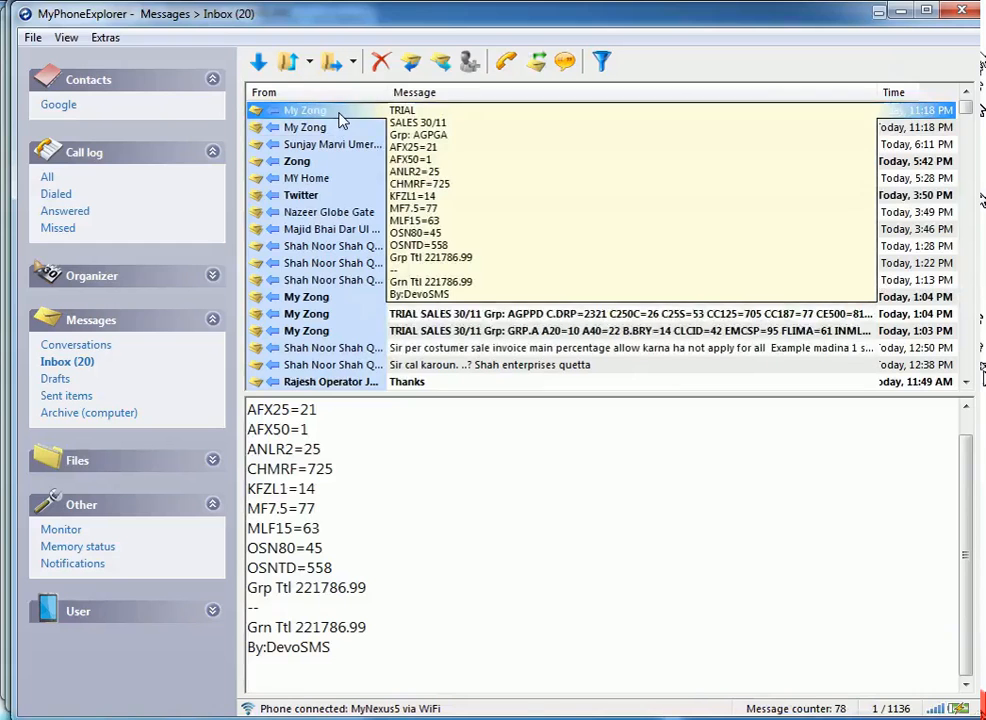
{"action": "left_click", "coordinate": [290, 127]}
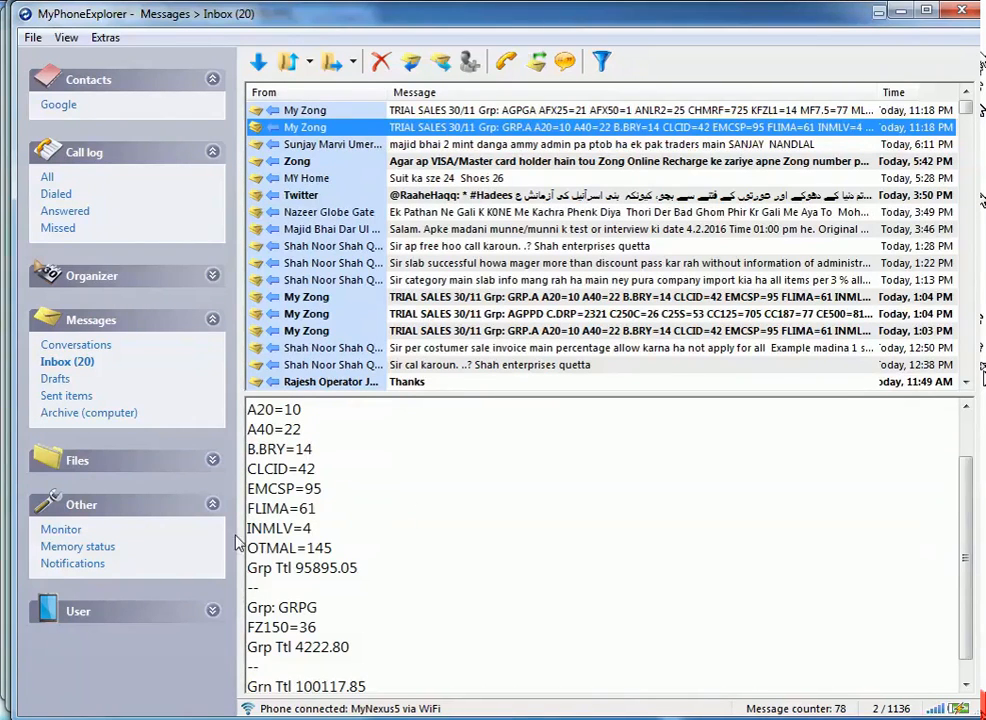
Switch from the MyPhoneExplorer inbox back to the DevoSMS window.
{"action": "key", "text": "alt+Tab"}
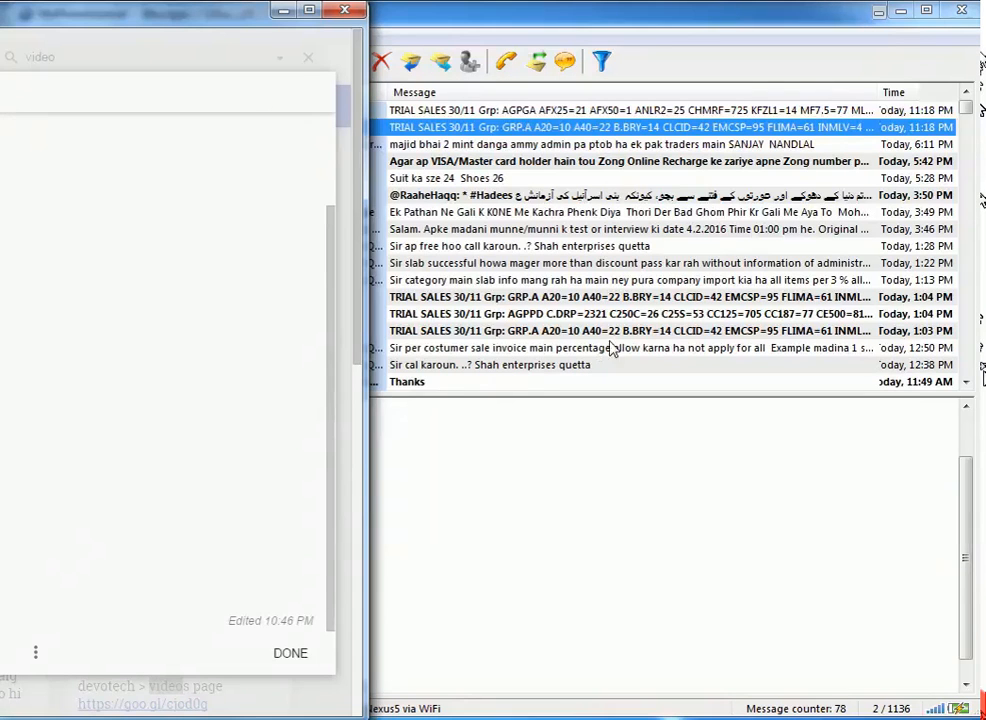
{"action": "left_click", "coordinate": [548, 334]}
{"action": "key", "text": "alt+Tab"}
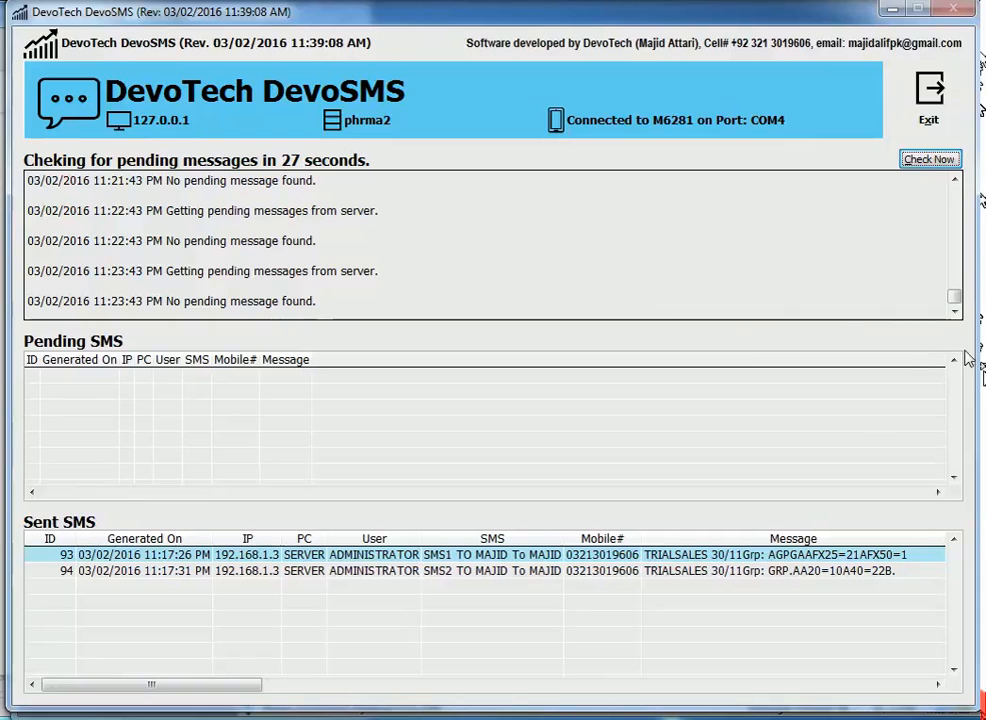